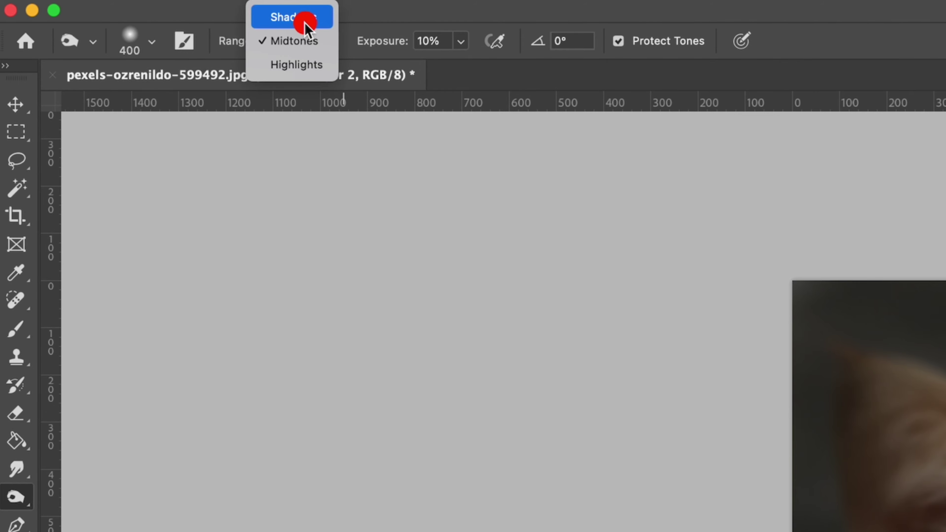
# Set the Burn tool to the Shadows range with 5% exposure
pyautogui.click(305, 22)
pyautogui.click(461, 42)
pyautogui.moveTo(461, 67); pyautogui.dragTo(456, 67)
pyautogui.click(495, 19)
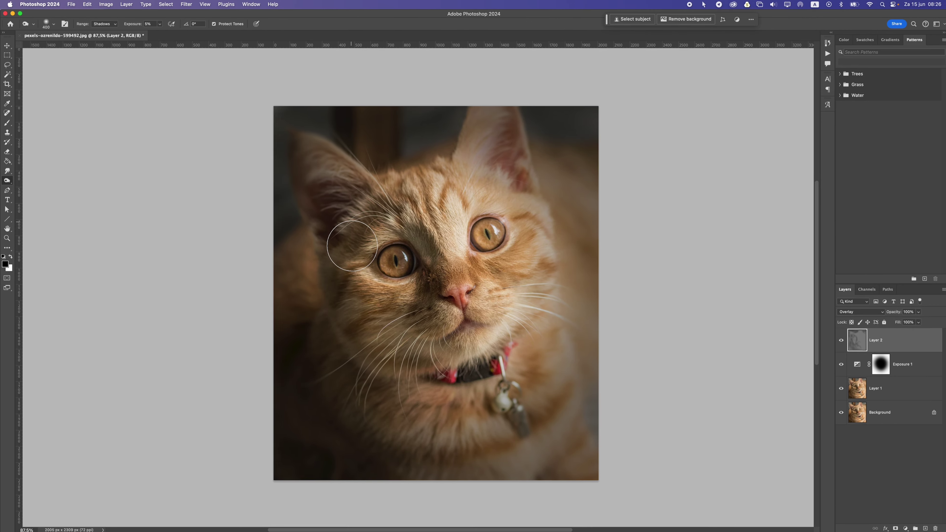
# Burn the shadows around the cat's eyes, nose, chin and shaded side on Layer 2 using a smaller brush
pyautogui.press('[')
pyautogui.press('[')
pyautogui.press('[')
pyautogui.press('[')
pyautogui.press('[')
pyautogui.press('[')
pyautogui.press('[')
pyautogui.moveTo(406, 285)
pyautogui.mouseDown()
pyautogui.moveTo(422, 243)
pyautogui.moveTo(421, 295)
pyautogui.moveTo(423, 244)
pyautogui.mouseUp()
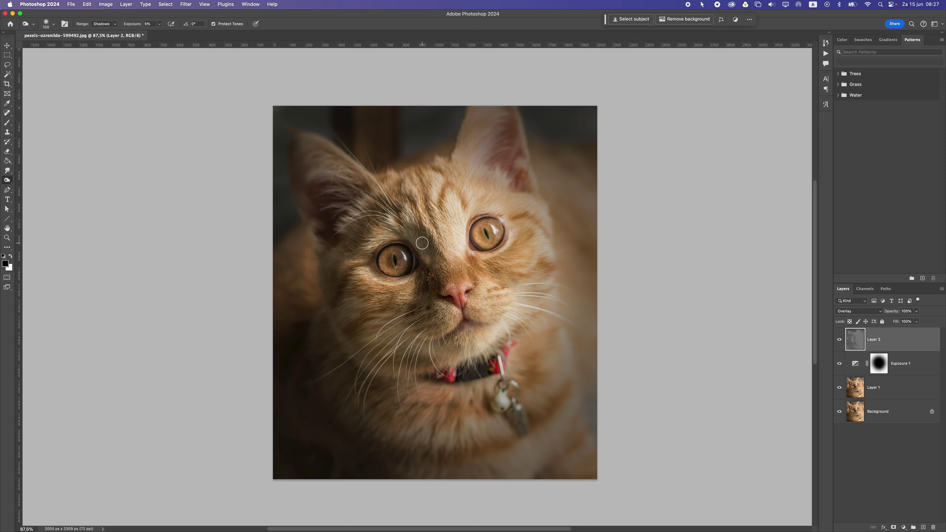
pyautogui.moveTo(430, 323); pyautogui.dragTo(451, 368)
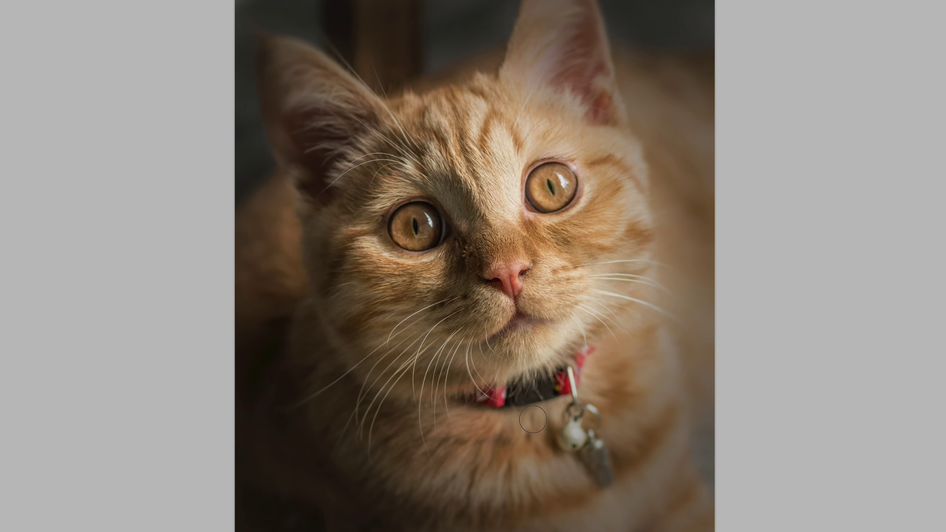
pyautogui.moveTo(508, 346)
pyautogui.mouseDown()
pyautogui.moveTo(512, 328)
pyautogui.moveTo(436, 359)
pyautogui.moveTo(382, 266)
pyautogui.moveTo(357, 326)
pyautogui.moveTo(341, 152)
pyautogui.moveTo(372, 173)
pyautogui.mouseUp()
pyautogui.moveTo(253, 295)
pyautogui.mouseDown()
pyautogui.moveTo(261, 388)
pyautogui.moveTo(298, 404)
pyautogui.moveTo(448, 523)
pyautogui.mouseUp()
# Darken the cat's chest and the shaded side of its body with a larger burn brush
pyautogui.press(']')
pyautogui.press(']')
pyautogui.press(']')
pyautogui.press(']')
pyautogui.press(']')
pyautogui.moveTo(405, 441); pyautogui.dragTo(473, 508)
pyautogui.moveTo(423, 412)
pyautogui.mouseDown()
pyautogui.moveTo(285, 404)
pyautogui.moveTo(230, 112)
pyautogui.mouseUp()
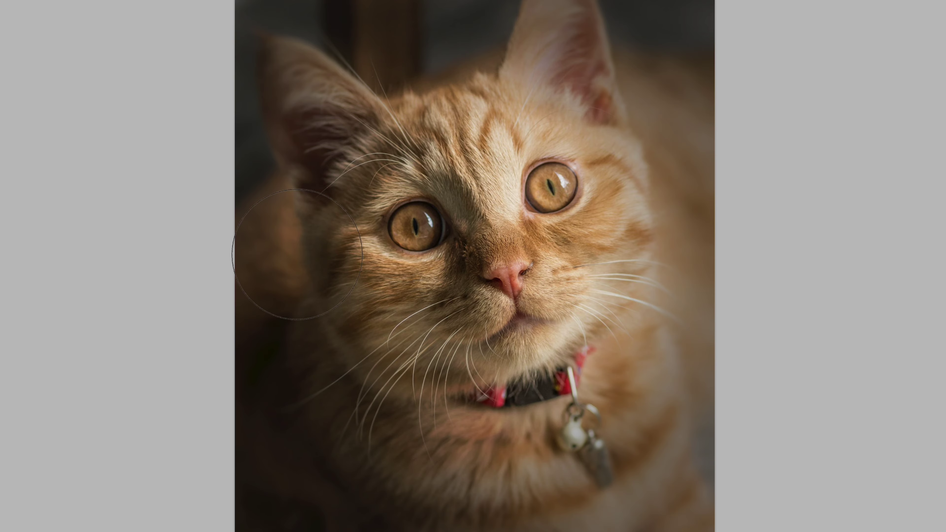
# Burn the upper area around the cat's head with a smaller brush and toggle Layer 2's visibility to compare
pyautogui.press('[')
pyautogui.press('[')
pyautogui.press('[')
pyautogui.press('[')
pyautogui.moveTo(241, 148)
pyautogui.mouseDown()
pyautogui.moveTo(242, 0)
pyautogui.moveTo(247, 16)
pyautogui.moveTo(299, 25)
pyautogui.moveTo(467, 27)
pyautogui.moveTo(455, 63)
pyautogui.moveTo(392, 17)
pyautogui.moveTo(597, 7)
pyautogui.moveTo(633, 32)
pyautogui.moveTo(655, 15)
pyautogui.moveTo(760, 44)
pyautogui.moveTo(695, 34)
pyautogui.mouseUp()
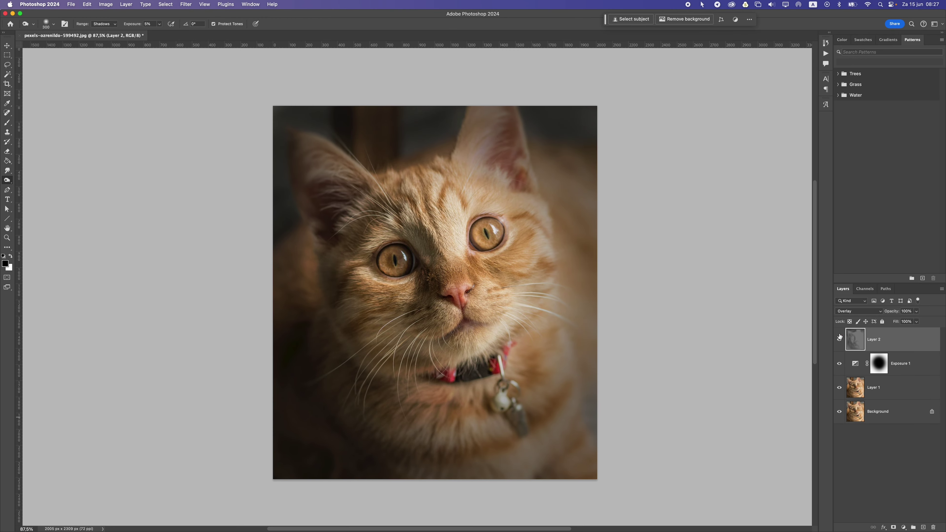
pyautogui.click(840, 339)
pyautogui.click(839, 337)
# Burn the cat's shaded cheek with a smaller brush and reduce Layer 2's opacity to 90%
pyautogui.press('[')
pyautogui.press('[')
pyautogui.press('[')
pyautogui.press('[')
pyautogui.moveTo(402, 304)
pyautogui.mouseDown()
pyautogui.moveTo(427, 284)
pyautogui.moveTo(403, 232)
pyautogui.moveTo(420, 292)
pyautogui.moveTo(374, 341)
pyautogui.moveTo(322, 304)
pyautogui.moveTo(370, 229)
pyautogui.moveTo(326, 299)
pyautogui.mouseUp()
pyautogui.click(916, 321)
pyautogui.click(415, 144)
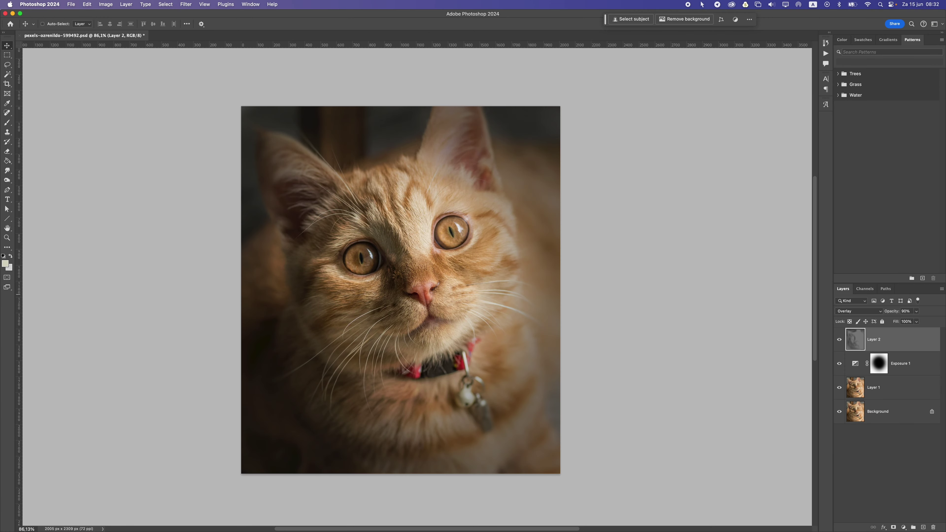
# Place the butterfly image into the photo and position it on the cat's forehead, just above the eye on the lit side
pyautogui.moveTo(943, 197); pyautogui.dragTo(466, 216)
pyautogui.moveTo(450, 261); pyautogui.dragTo(445, 213)
pyautogui.scroll(5, 475, 178)
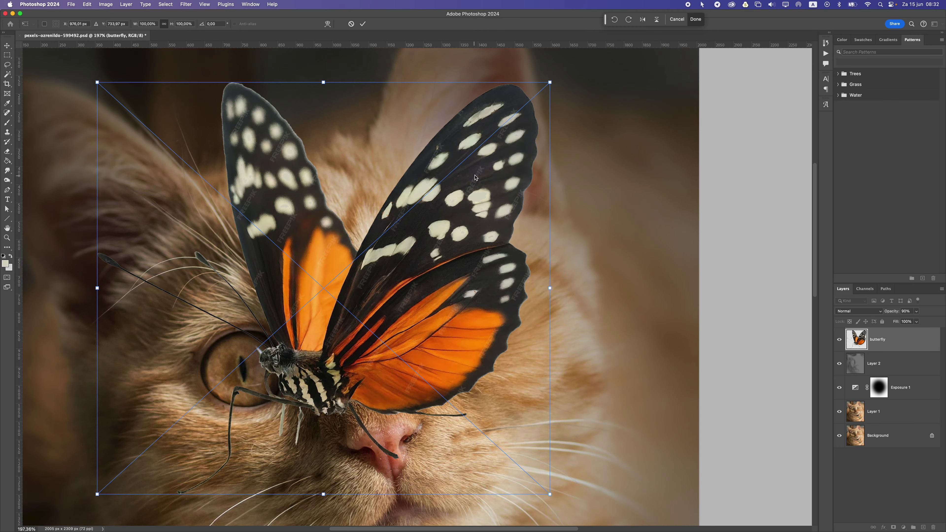
pyautogui.scroll(-5, 464, 217)
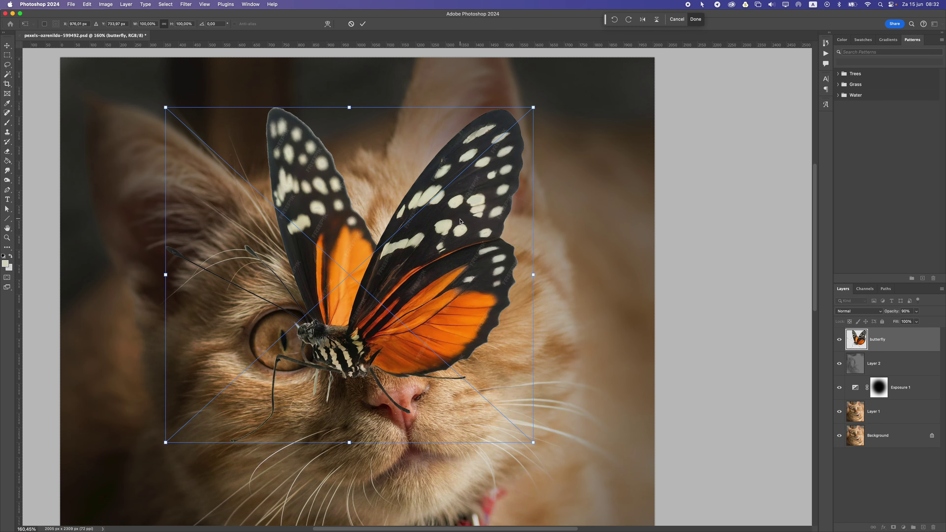
pyautogui.moveTo(459, 224); pyautogui.dragTo(464, 189)
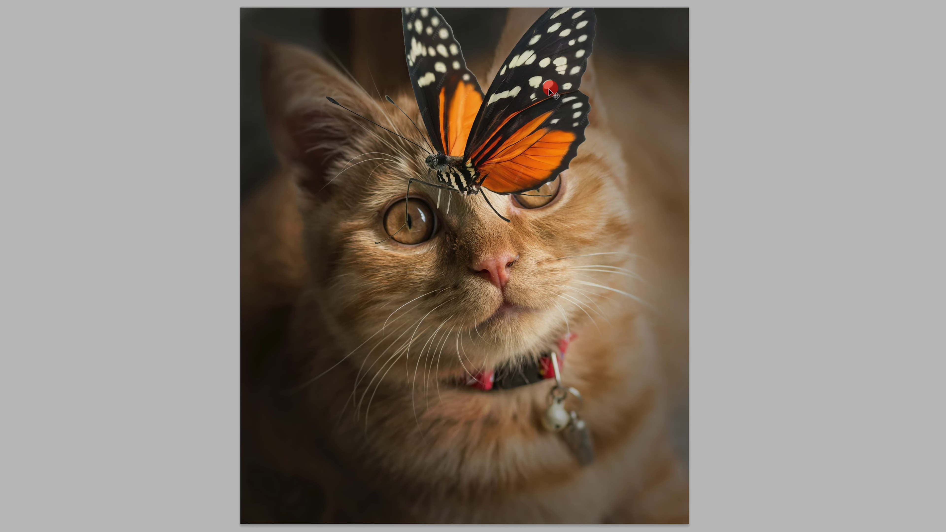
pyautogui.moveTo(548, 88)
pyautogui.mouseDown()
pyautogui.moveTo(564, 86)
pyautogui.moveTo(515, 85)
pyautogui.moveTo(551, 72)
pyautogui.moveTo(545, 77)
pyautogui.mouseUp()
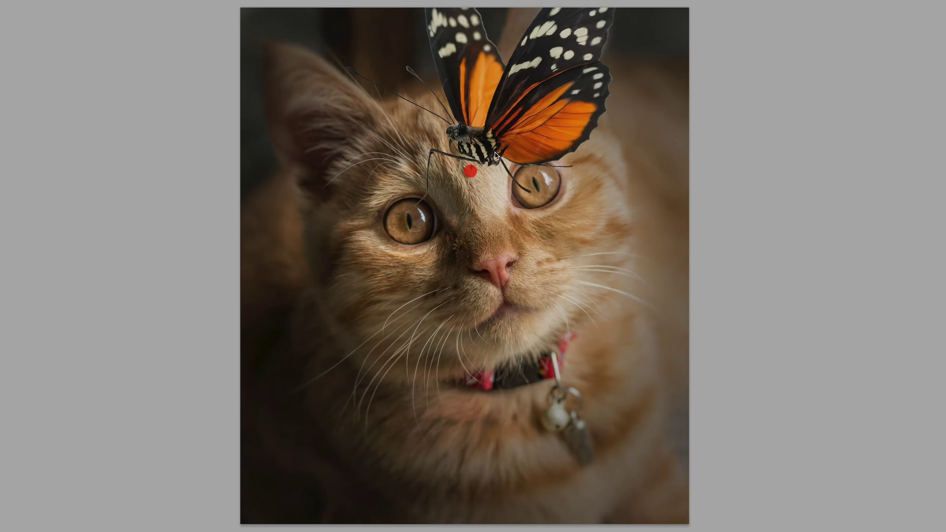
pyautogui.moveTo(536, 136)
pyautogui.mouseDown()
pyautogui.moveTo(530, 171)
pyautogui.moveTo(547, 130)
pyautogui.moveTo(539, 133)
pyautogui.mouseUp()
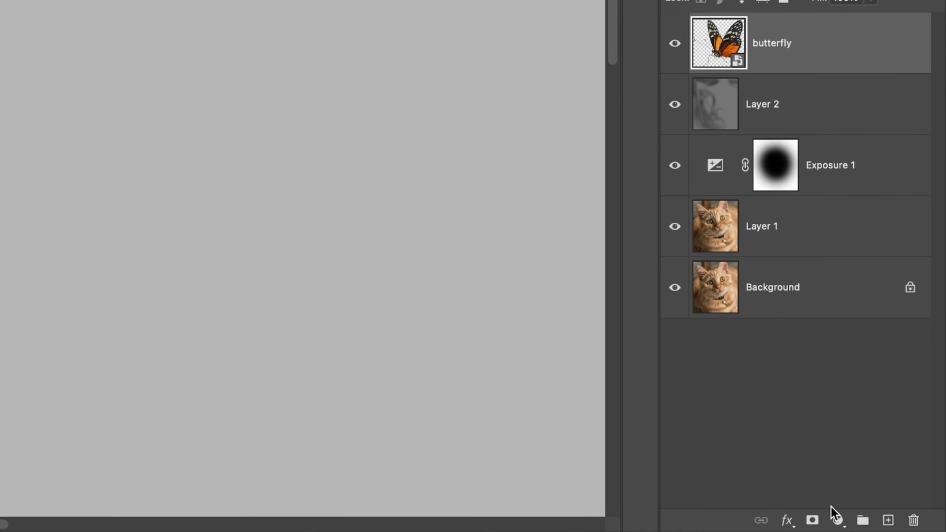
# Add a Hue/Saturation adjustment clipped to the butterfly layer and set its saturation to -43
pyautogui.click(838, 520)
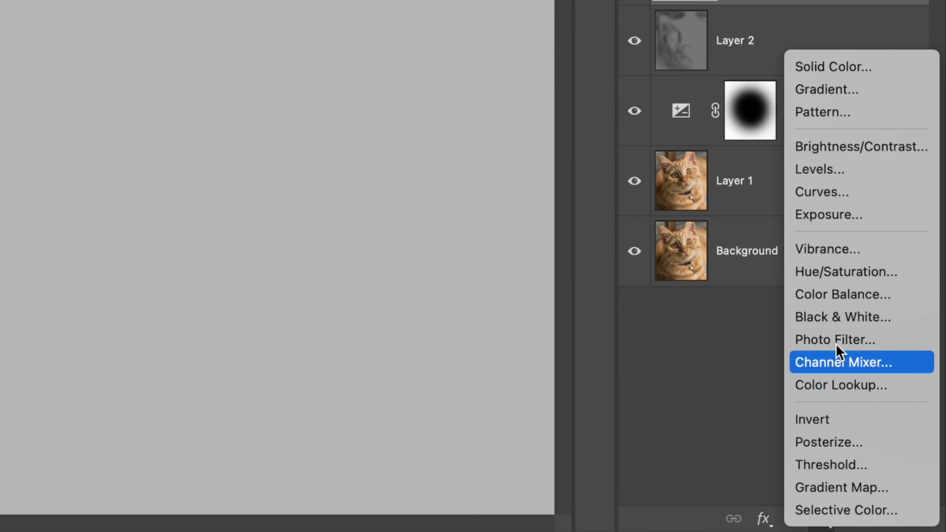
pyautogui.click(830, 273)
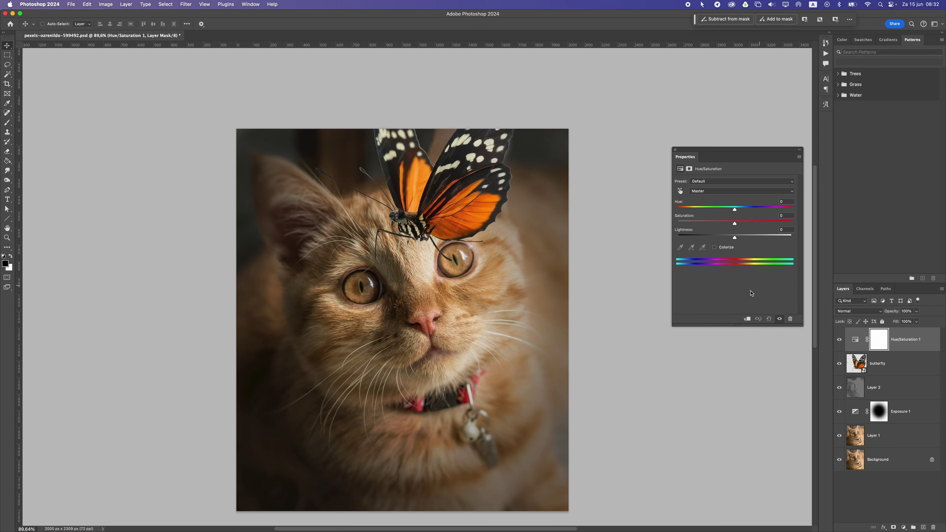
pyautogui.click(637, 201)
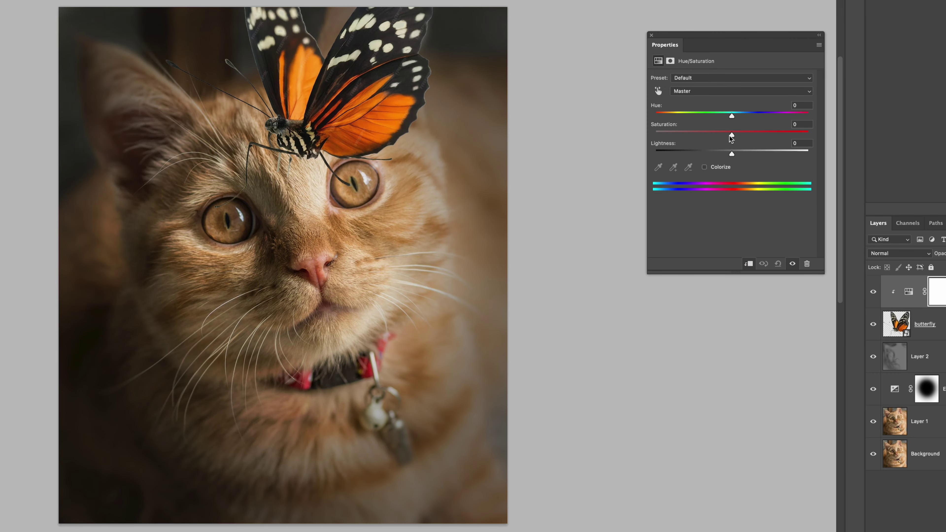
pyautogui.moveTo(732, 136); pyautogui.dragTo(711, 137)
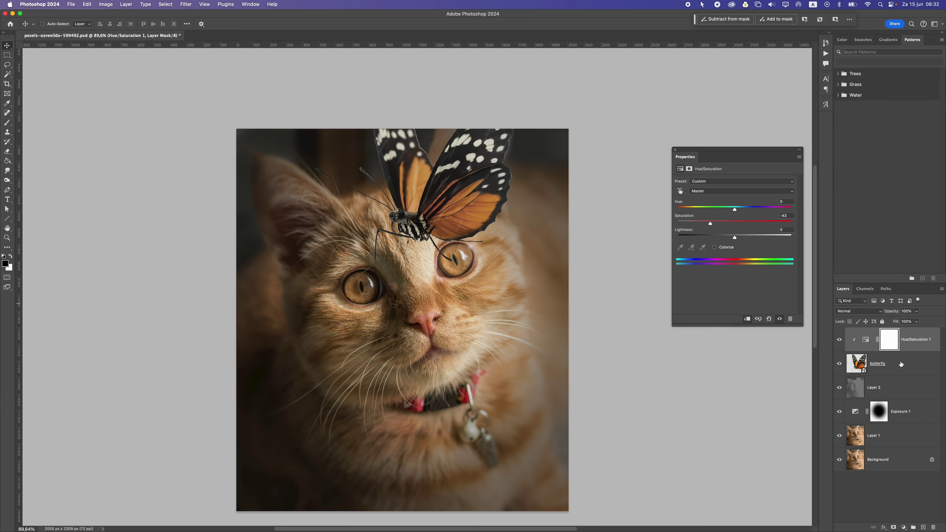
# Start a Gaussian Blur on the butterfly layer with a radius of 10,1 pixels
pyautogui.click(939, 323)
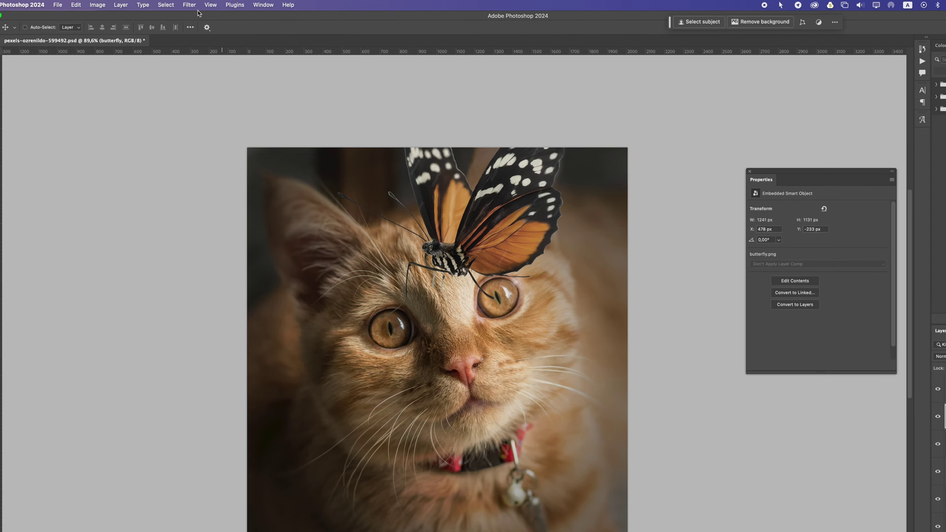
pyautogui.click(185, 4)
pyautogui.moveTo(340, 287)
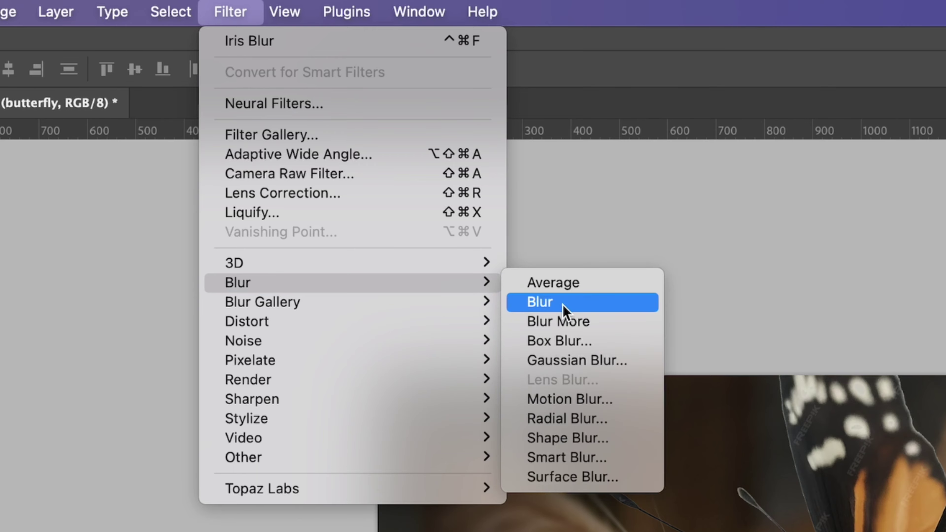
pyautogui.click(600, 357)
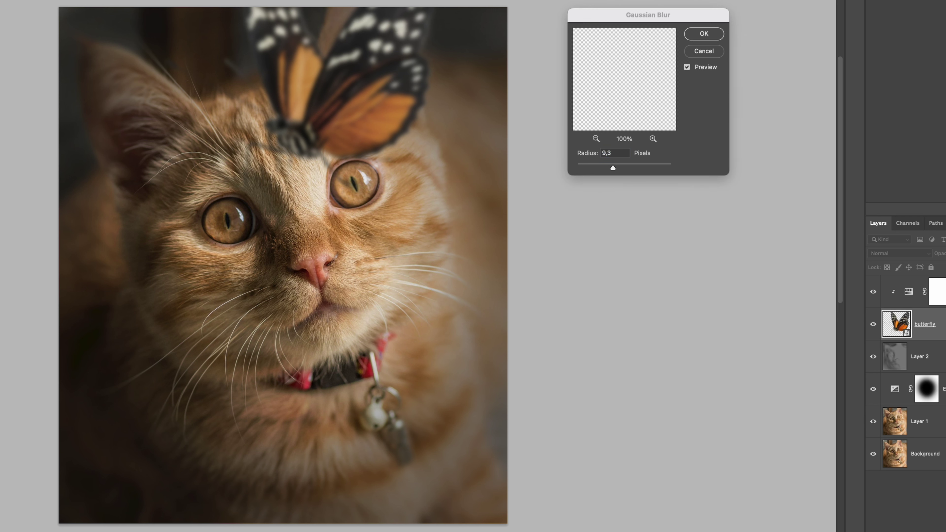
pyautogui.click(289, 34)
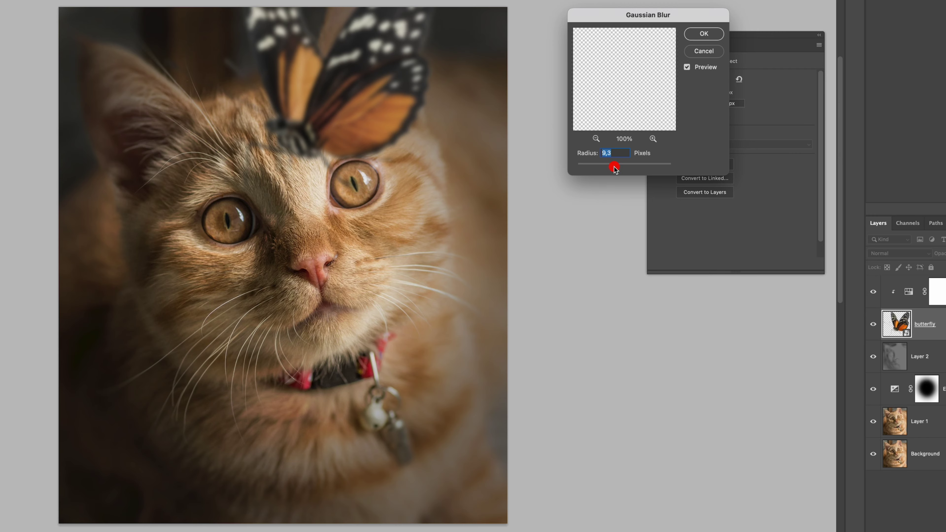
pyautogui.moveTo(613, 168); pyautogui.dragTo(614, 166)
# Try Gaussian Blur radii of 6,6, 8,7 and 9,3 pixels on the butterfly, checking the effect at different magnifications
pyautogui.scroll(-5, 356, 161)
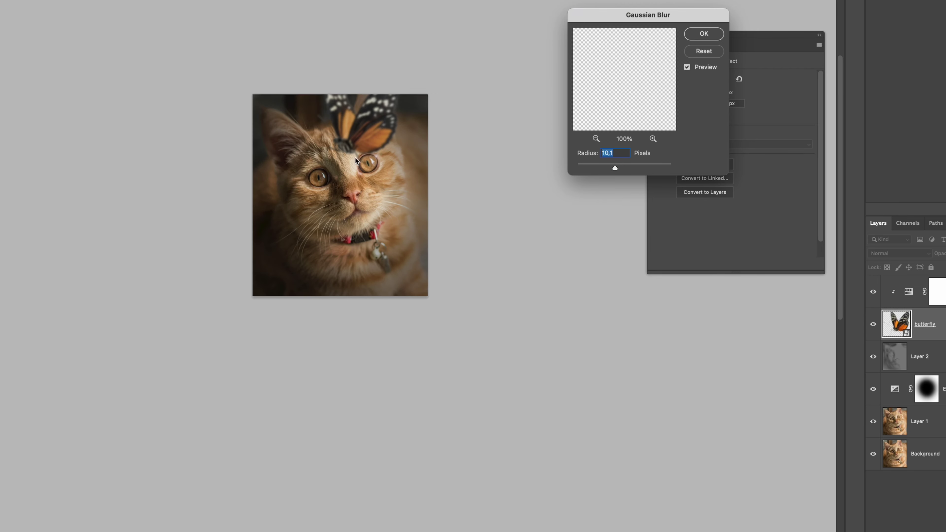
pyautogui.scroll(-3, 356, 161)
pyautogui.scroll(8, 347, 167)
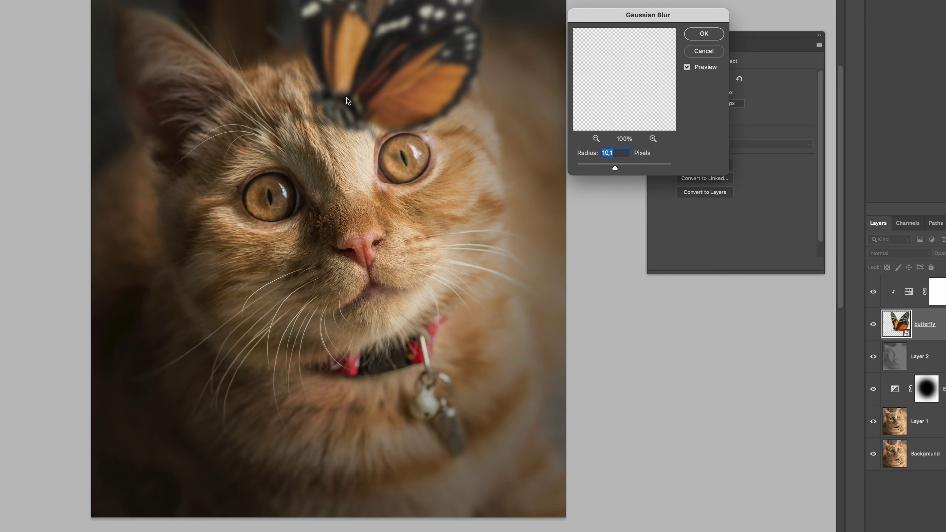
pyautogui.moveTo(617, 169); pyautogui.dragTo(614, 169)
pyautogui.moveTo(611, 166); pyautogui.dragTo(607, 166)
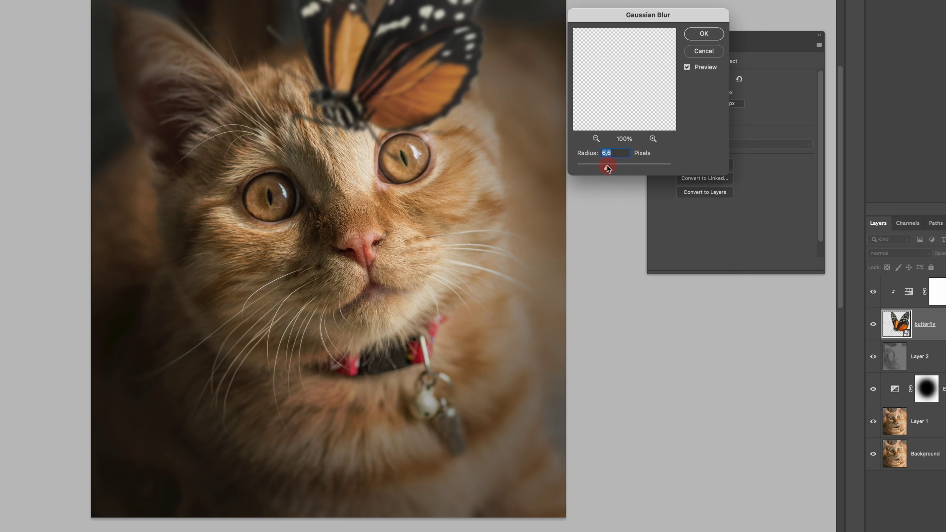
pyautogui.keyDown('alt'); pyautogui.click(413, 124); pyautogui.keyUp('alt')
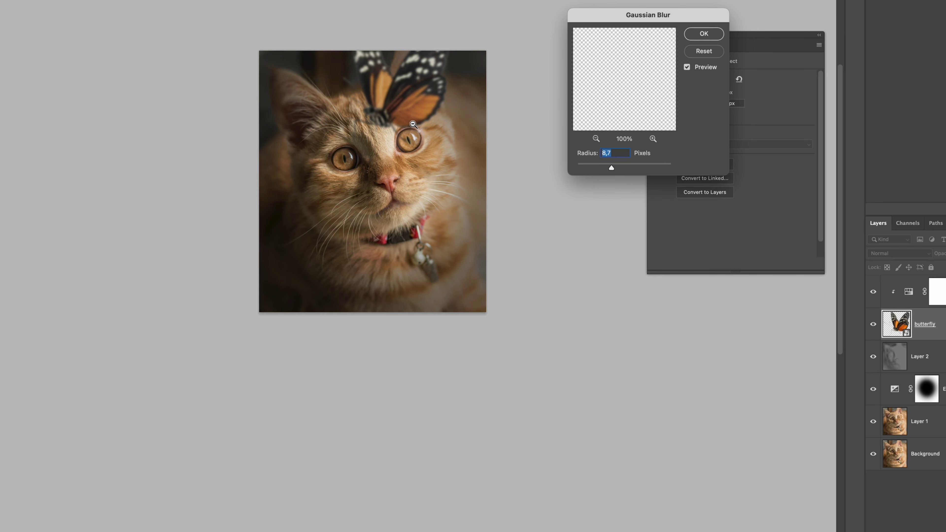
pyautogui.scroll(-3, 413, 124)
pyautogui.scroll(5, 412, 124)
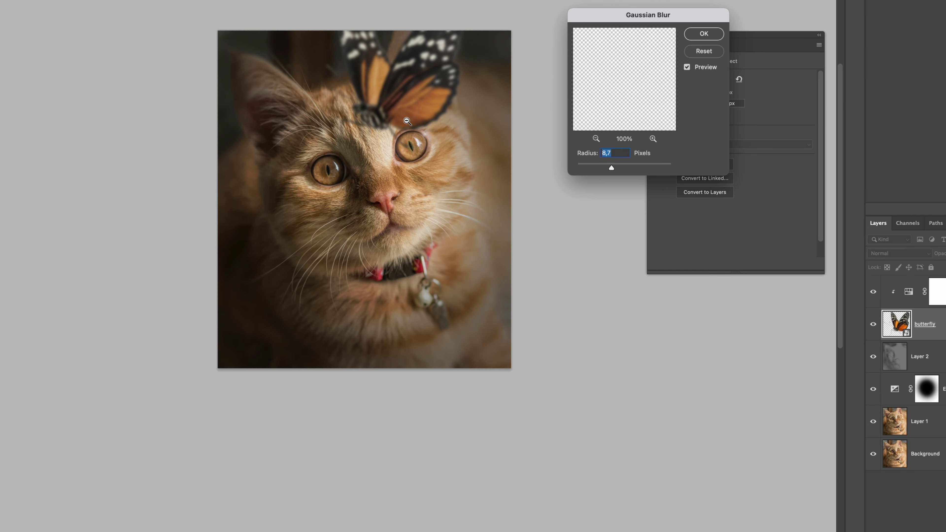
pyautogui.scroll(2, 407, 121)
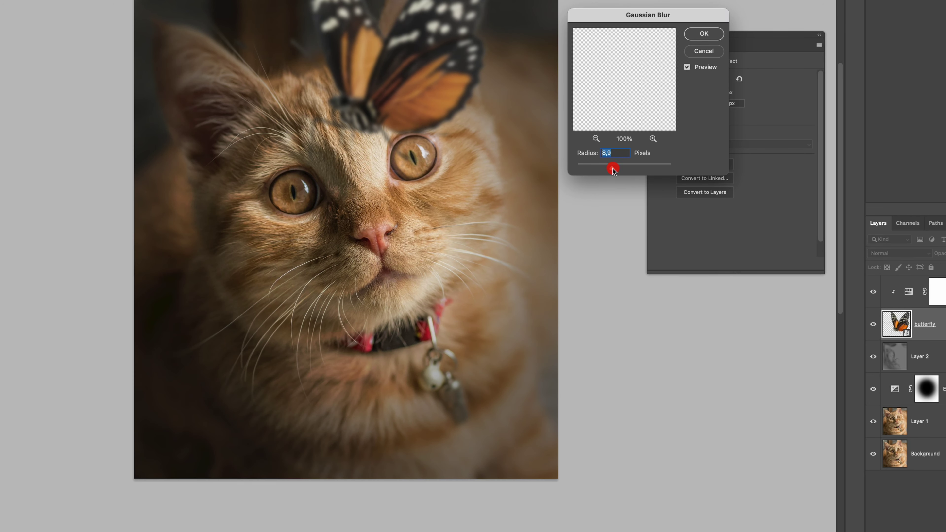
pyautogui.moveTo(612, 168); pyautogui.dragTo(613, 167)
# Set the butterfly's Gaussian Blur radius to 10,1 pixels and apply the filter
pyautogui.scroll(-1, 395, 131)
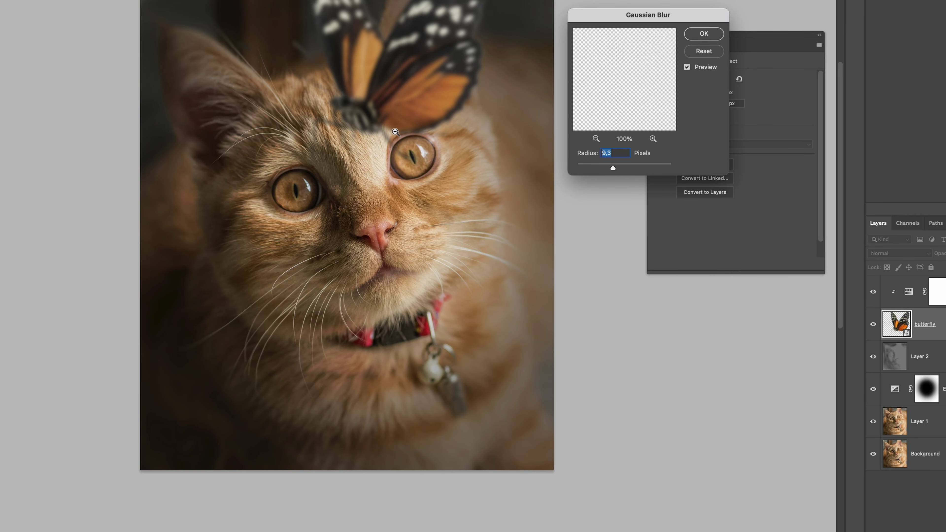
pyautogui.scroll(-5, 395, 132)
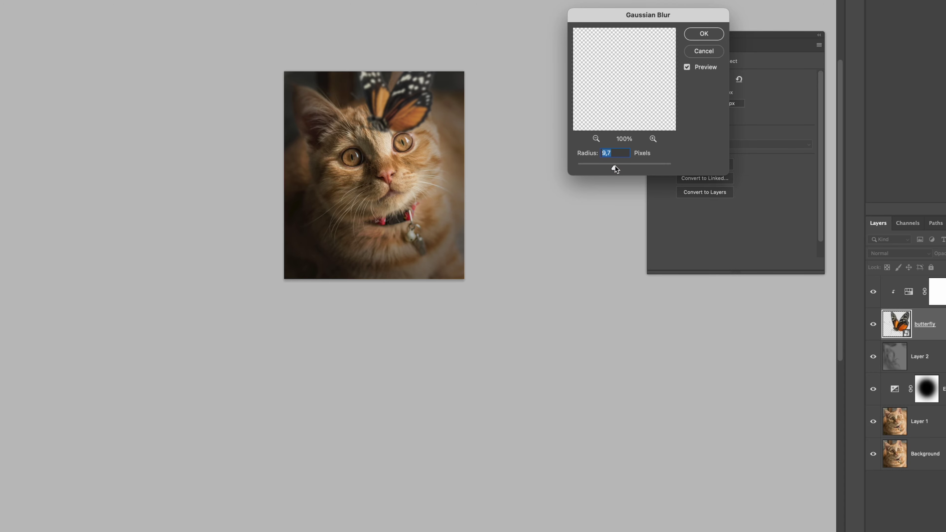
pyautogui.moveTo(615, 166); pyautogui.dragTo(615, 165)
pyautogui.scroll(4, 401, 111)
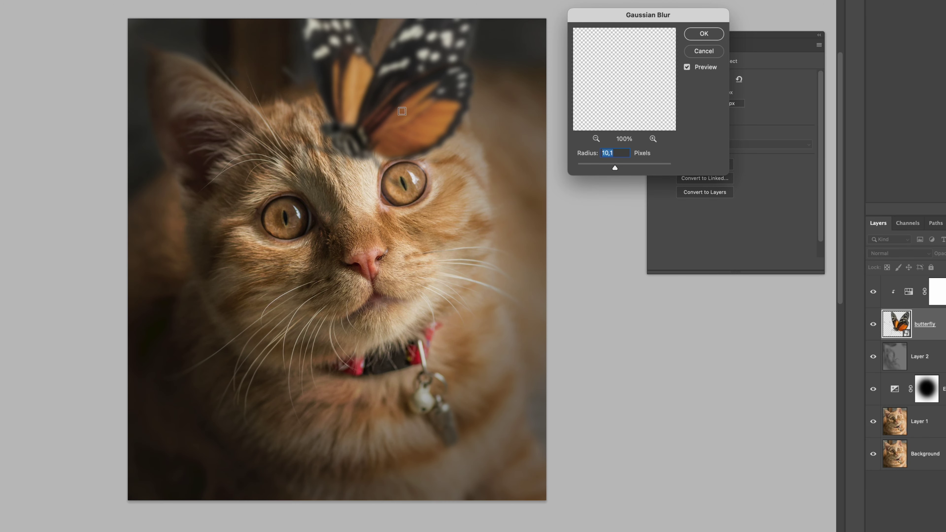
pyautogui.click(704, 34)
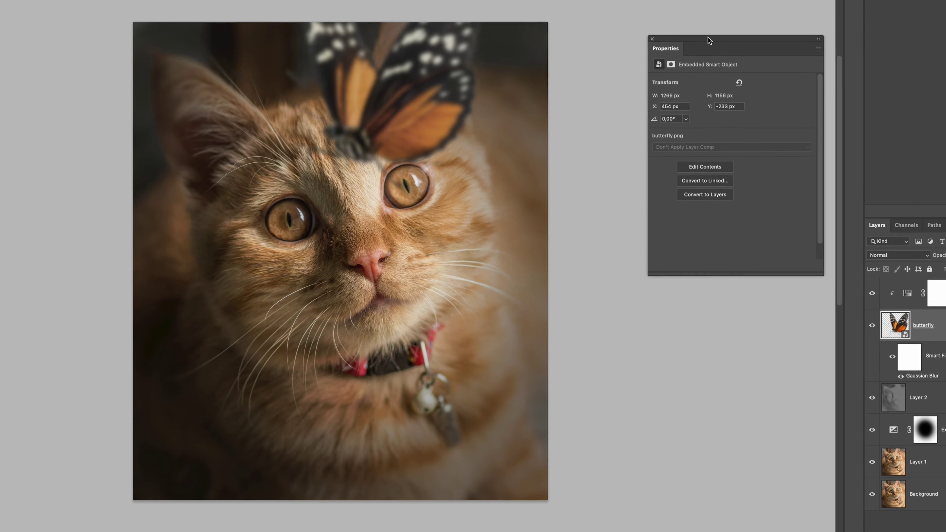
# Add a layer mask to the butterfly and paint in black to hide its blurred leg beside the cat's eye
pyautogui.scroll(4, 481, 259)
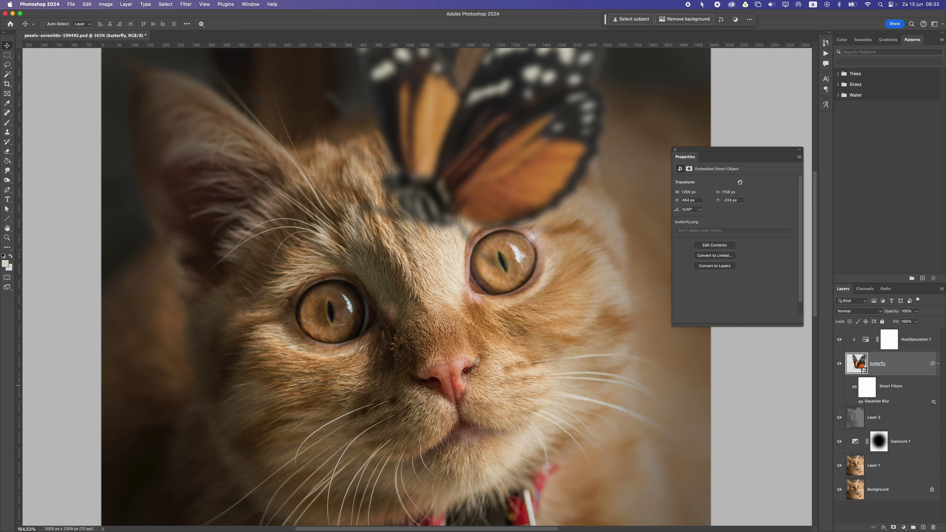
pyautogui.click(893, 528)
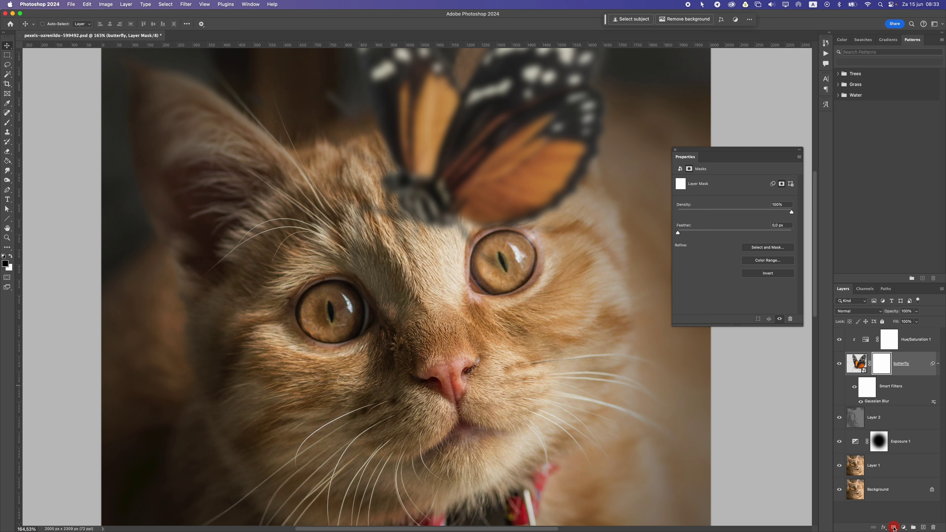
pyautogui.click(7, 125)
pyautogui.click(41, 123)
pyautogui.moveTo(488, 254)
pyautogui.mouseDown()
pyautogui.moveTo(502, 273)
pyautogui.moveTo(475, 253)
pyautogui.moveTo(483, 253)
pyautogui.moveTo(473, 240)
pyautogui.moveTo(497, 289)
pyautogui.moveTo(478, 294)
pyautogui.mouseUp()
pyautogui.scroll(-3, 478, 295)
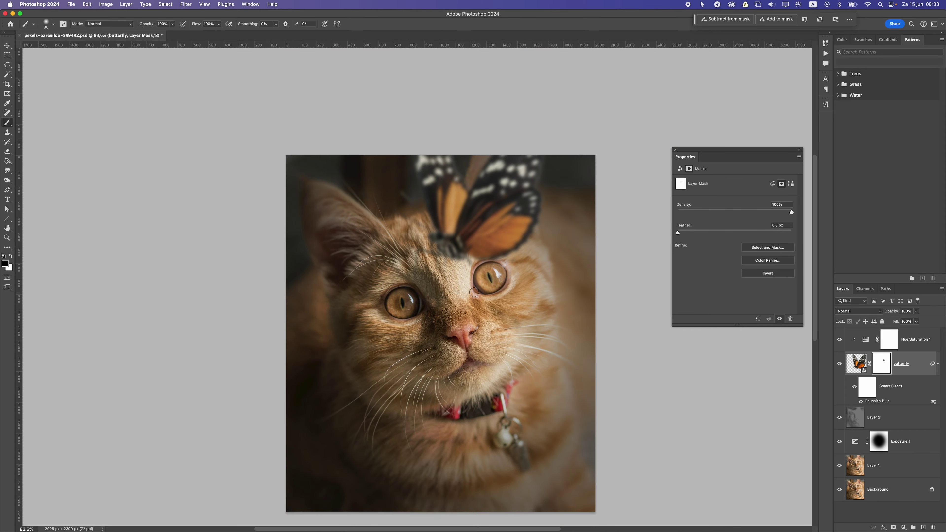
pyautogui.scroll(-2, 481, 291)
pyautogui.scroll(2, 480, 291)
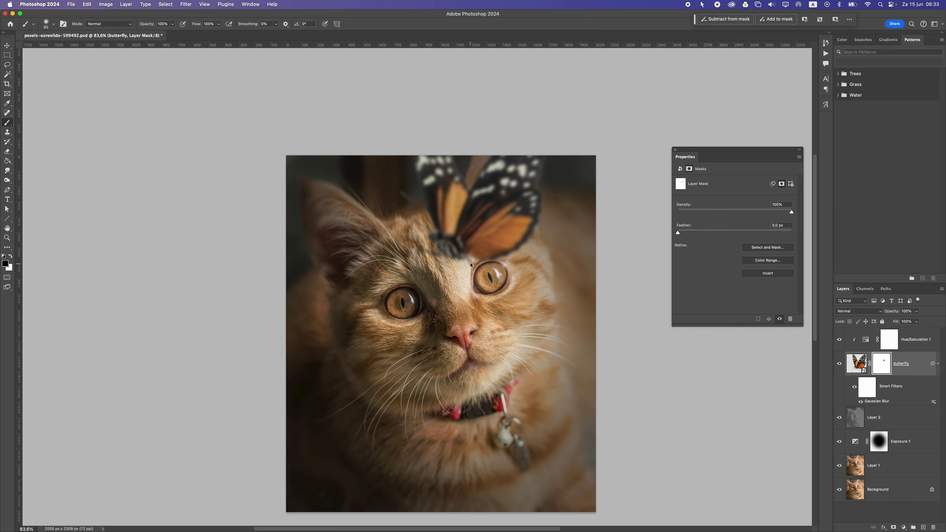
pyautogui.scroll(-3, 473, 288)
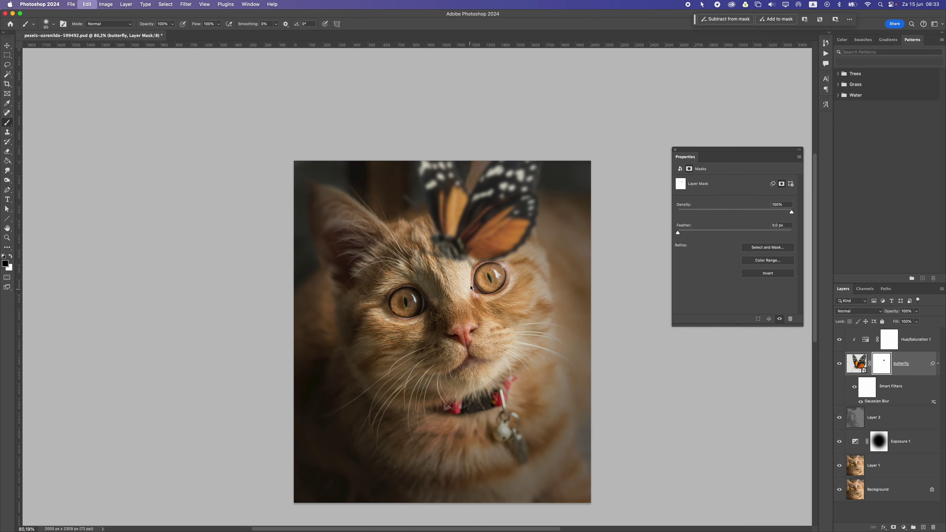
pyautogui.scroll(5, 472, 287)
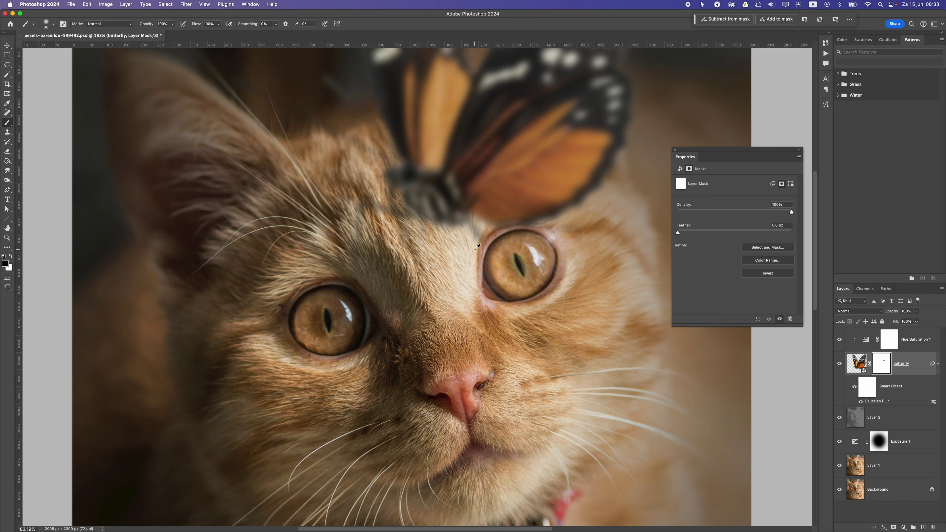
pyautogui.scroll(-4, 477, 247)
# Add a Curves adjustment clipped to the butterfly and lower its midtones to input 104, output 92
pyautogui.click(7, 48)
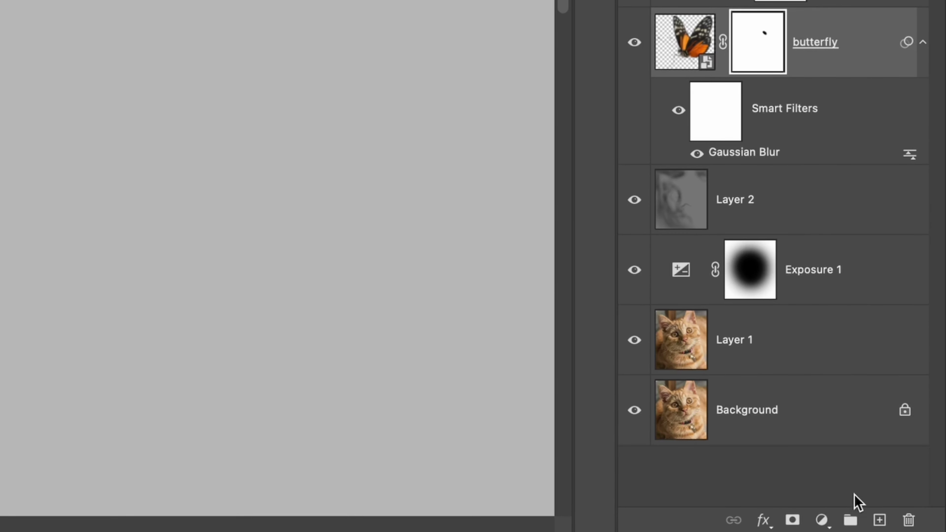
pyautogui.click(830, 520)
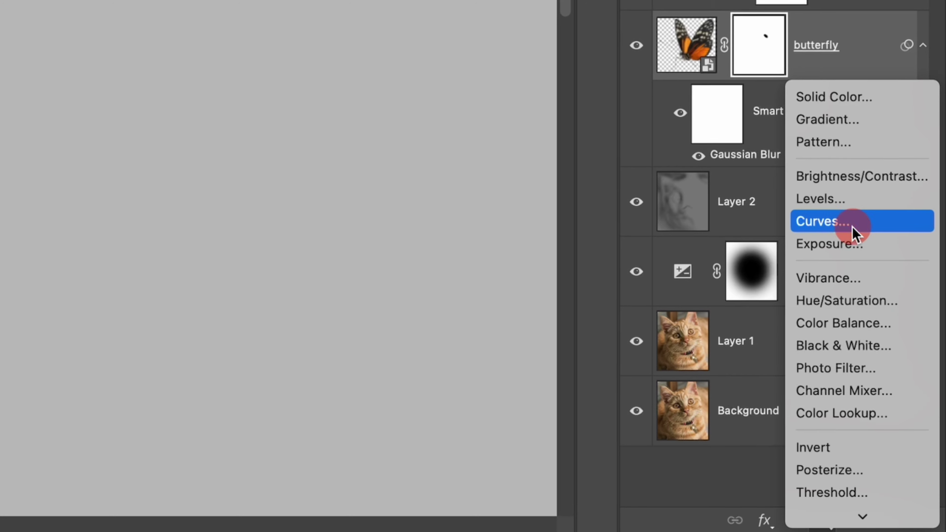
pyautogui.click(793, 220)
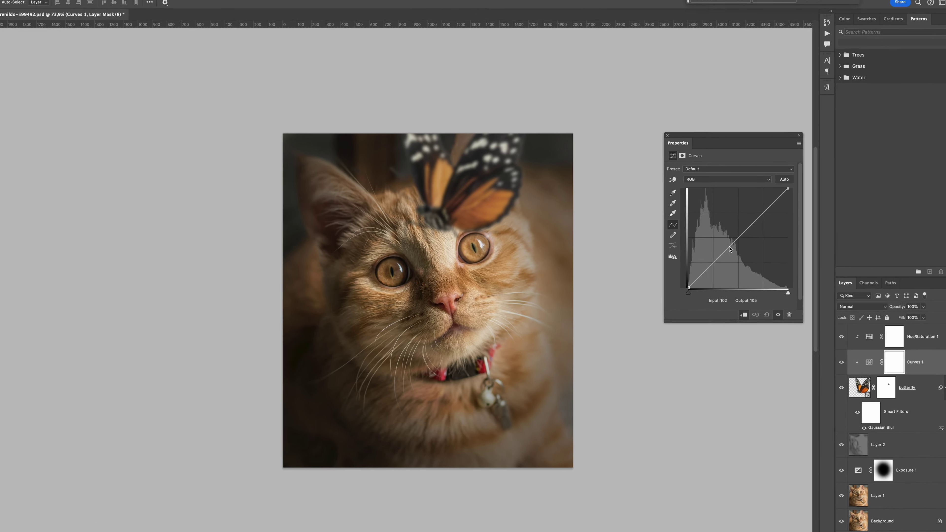
pyautogui.moveTo(738, 250); pyautogui.dragTo(738, 258)
pyautogui.moveTo(716, 214); pyautogui.dragTo(709, 215)
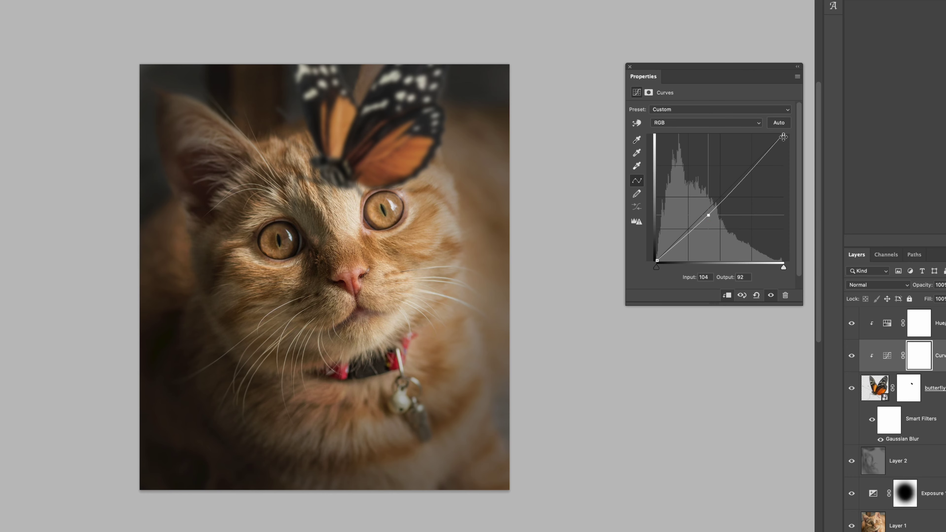
# Move the butterfly curve's white point to input 251, output 255, and its midtone point to input 113, output 99
pyautogui.moveTo(783, 134)
pyautogui.mouseDown()
pyautogui.moveTo(765, 135)
pyautogui.moveTo(781, 135)
pyautogui.mouseUp()
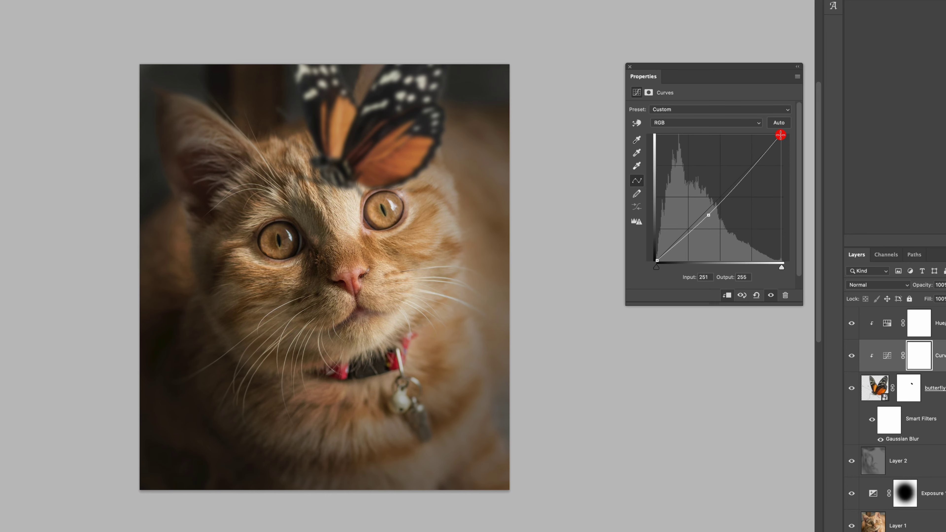
pyautogui.scroll(-5, 343, 199)
pyautogui.scroll(5, 342, 200)
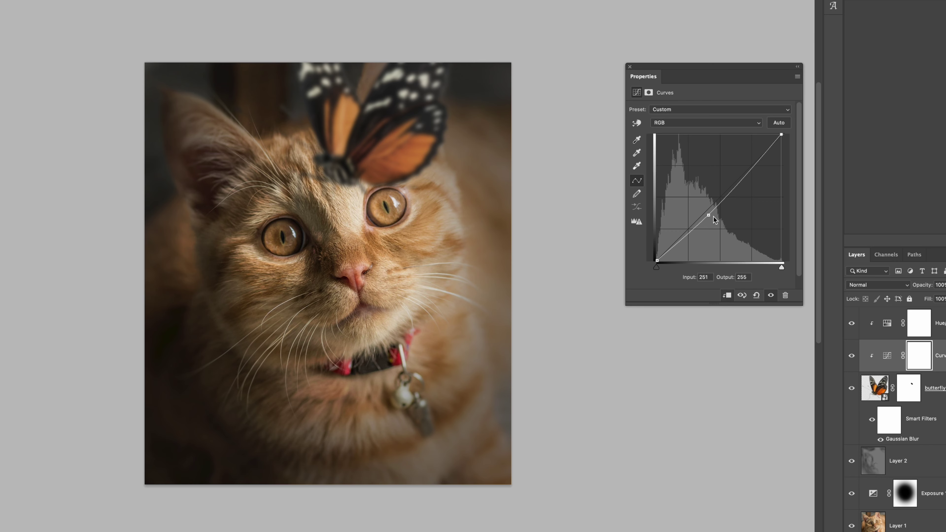
pyautogui.moveTo(708, 215)
pyautogui.mouseDown()
pyautogui.moveTo(703, 224)
pyautogui.moveTo(714, 212)
pyautogui.mouseUp()
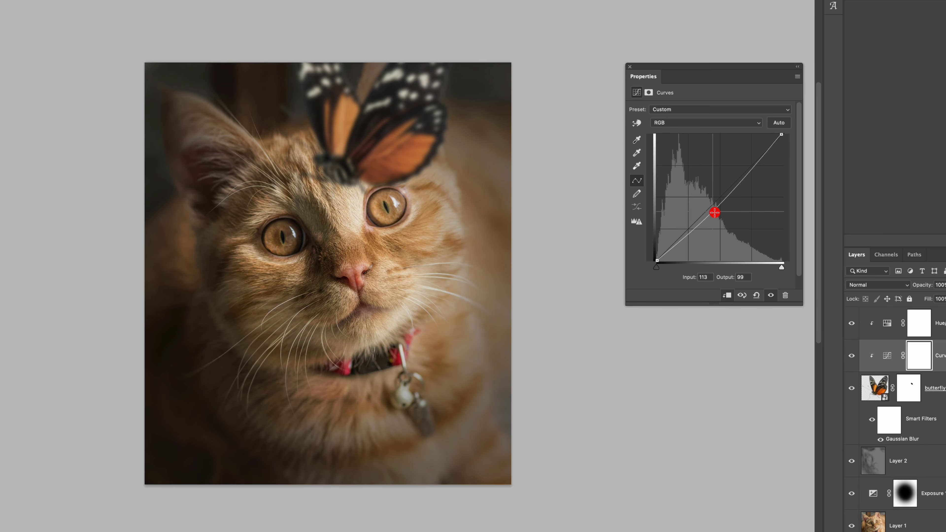
pyautogui.scroll(-5, 391, 201)
pyautogui.scroll(2, 391, 199)
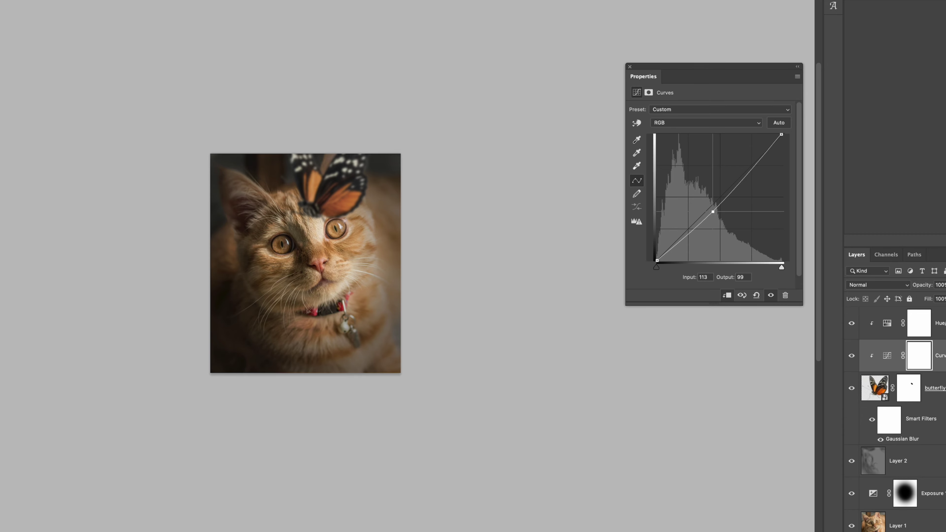
# Shift the butterfly layer slightly up and to the right on the cat's head
pyautogui.click(922, 386)
pyautogui.moveTo(337, 164)
pyautogui.mouseDown()
pyautogui.moveTo(316, 165)
pyautogui.moveTo(350, 160)
pyautogui.mouseUp()
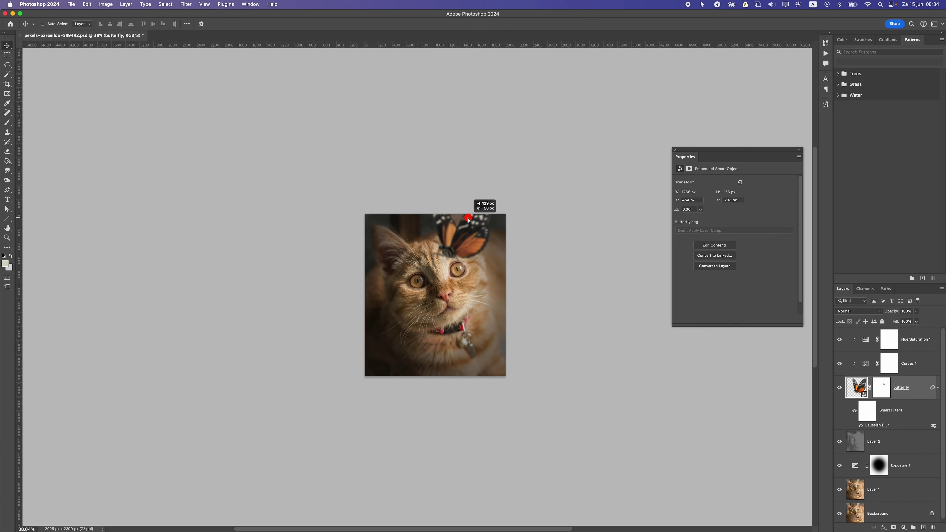
pyautogui.scroll(2, 459, 242)
pyautogui.moveTo(469, 237)
pyautogui.mouseDown()
pyautogui.moveTo(459, 232)
pyautogui.moveTo(457, 243)
pyautogui.moveTo(461, 234)
pyautogui.mouseUp()
pyautogui.scroll(2, 456, 240)
pyautogui.scroll(-3, 461, 234)
pyautogui.scroll(4, 461, 234)
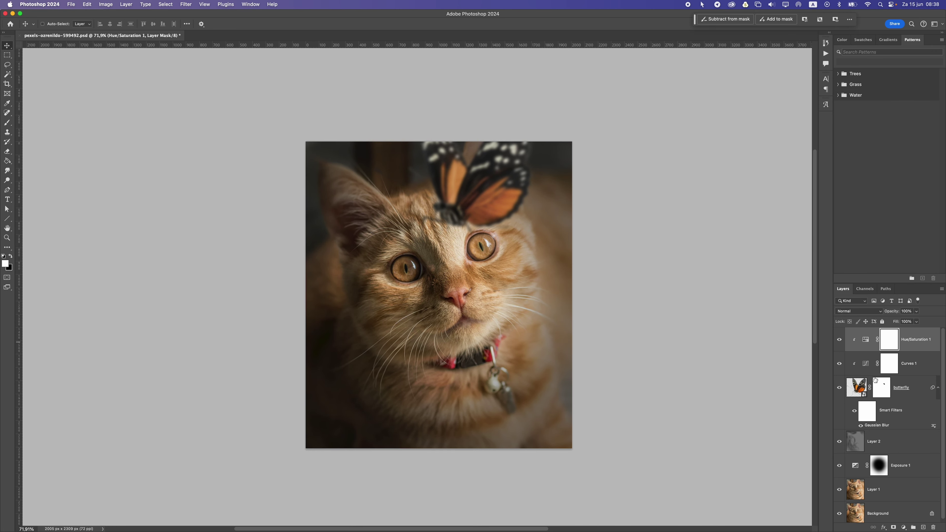
# Set the saturation to -62 in the Hue/Saturation adjustment clipped to the butterfly
pyautogui.click(871, 342)
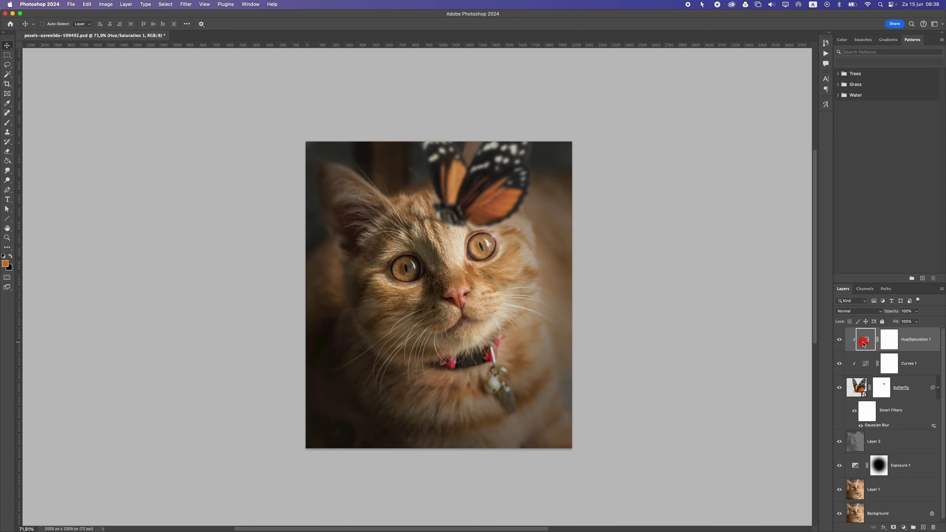
pyautogui.doubleClick(864, 343)
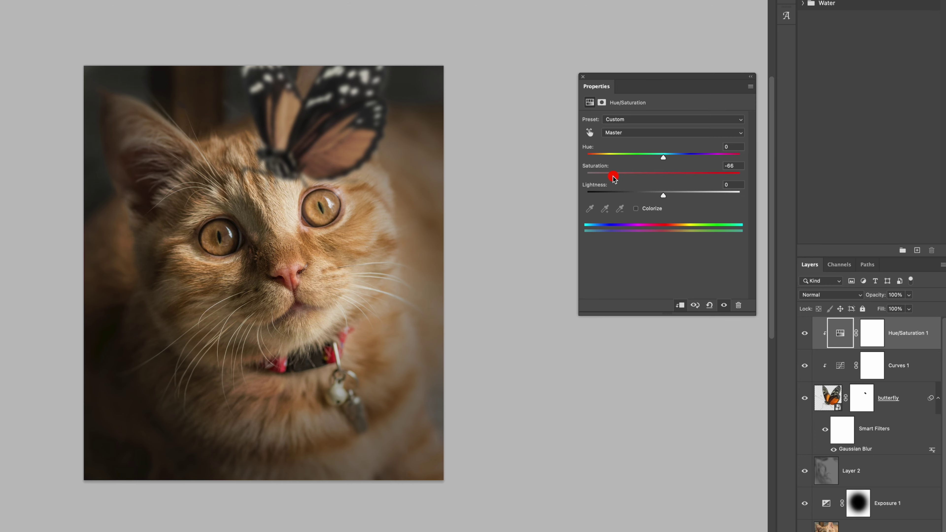
pyautogui.scroll(-5, 264, 205)
pyautogui.scroll(4, 264, 204)
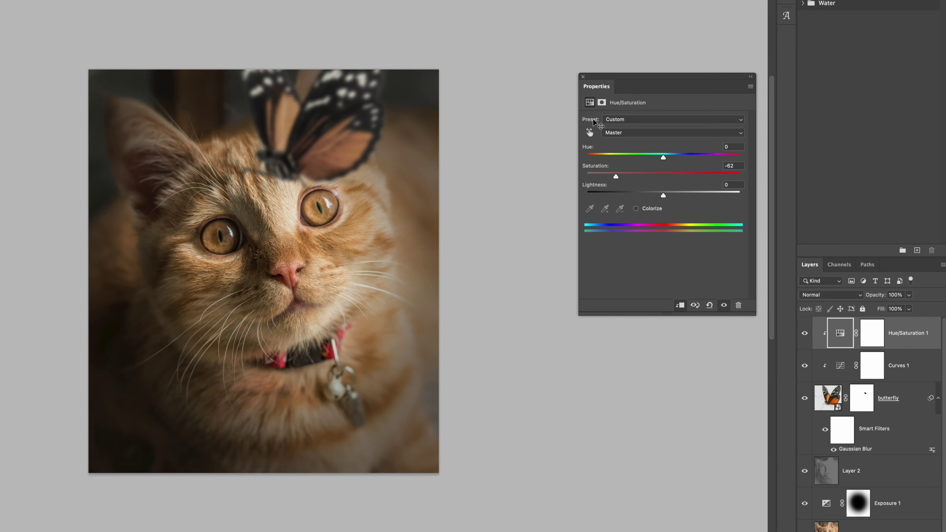
pyautogui.click(581, 76)
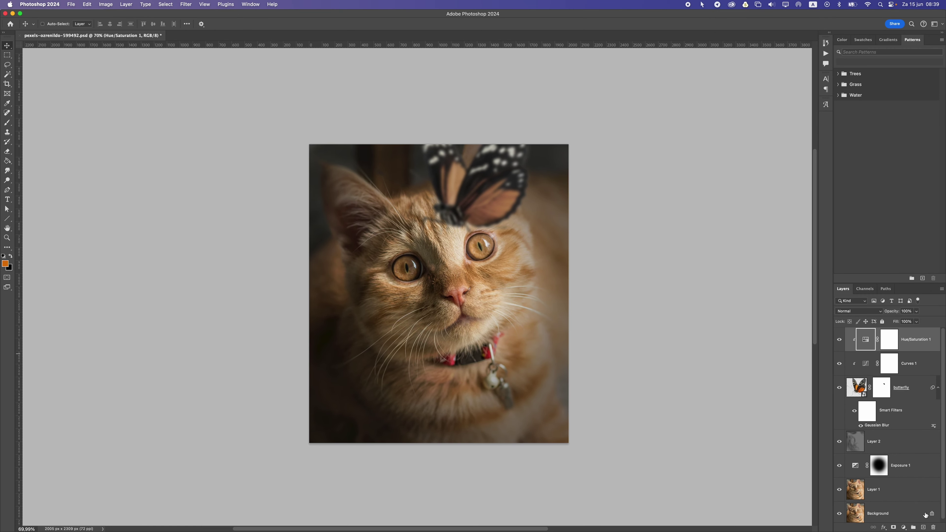
# Stamp all visible layers onto a new layer at the top and convert it to a smart object
pyautogui.click(924, 527)
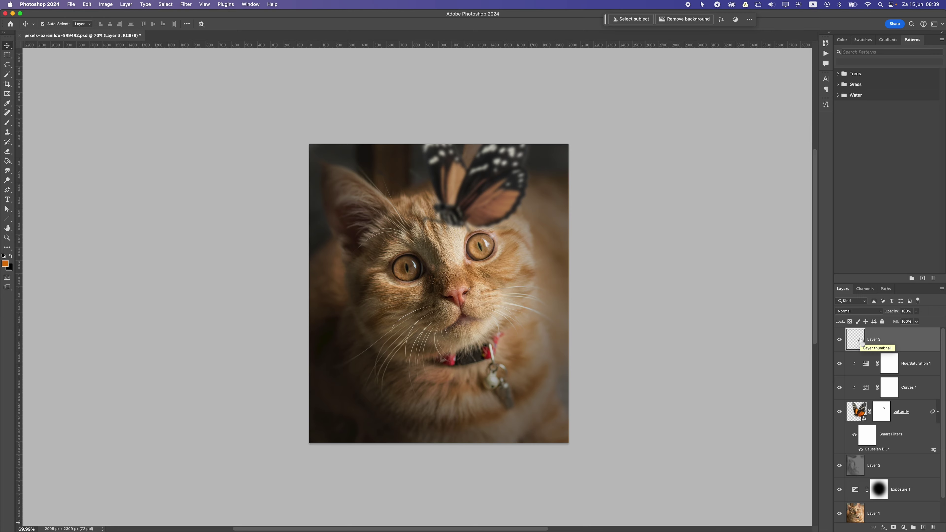
pyautogui.press('super+alt+shift+e')
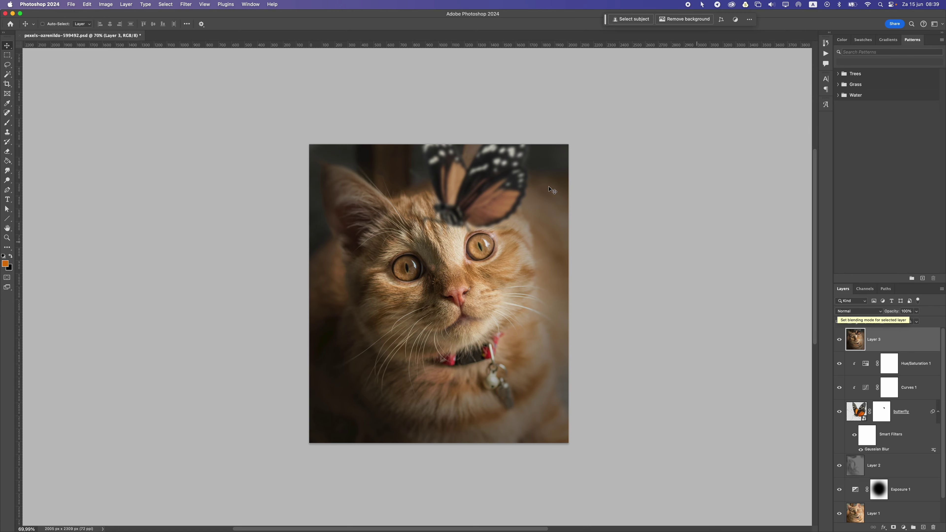
pyautogui.rightClick(883, 340)
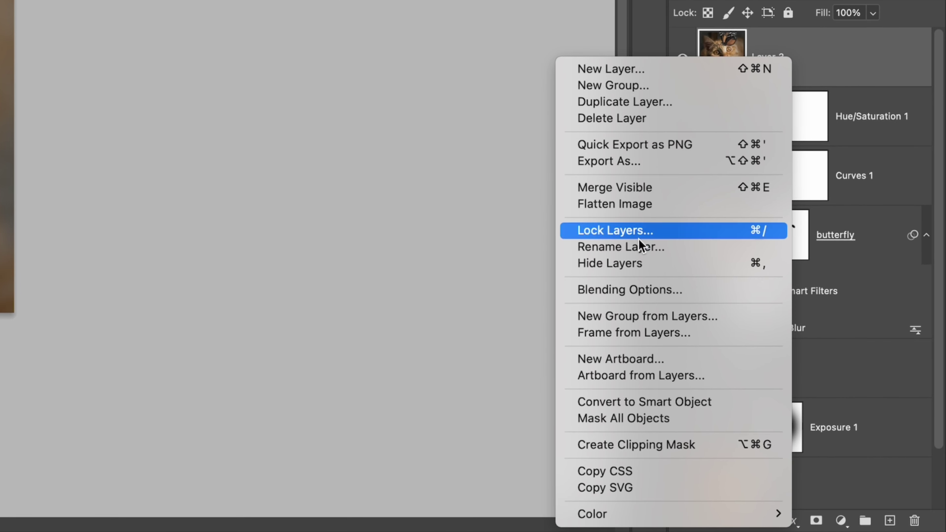
pyautogui.click(667, 403)
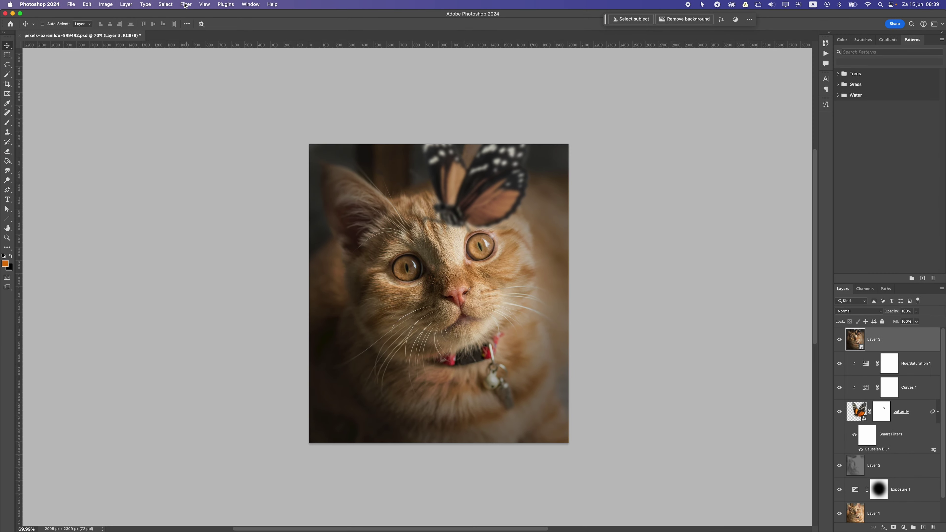
# Start the Camera Raw Filter on the merged layer with Exposure -0,15, Contrast +8 and Highlights -8
pyautogui.click(185, 5)
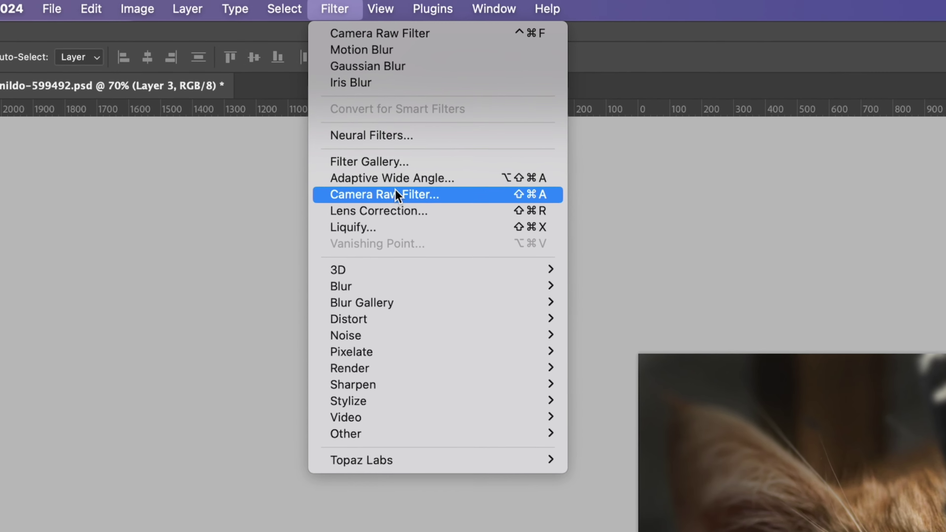
pyautogui.click(204, 79)
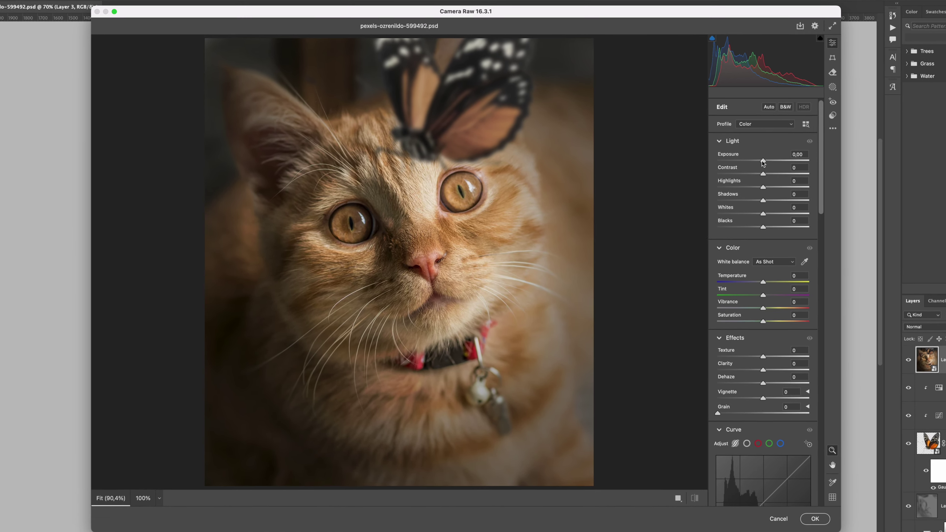
pyautogui.moveTo(714, 168); pyautogui.dragTo(710, 168)
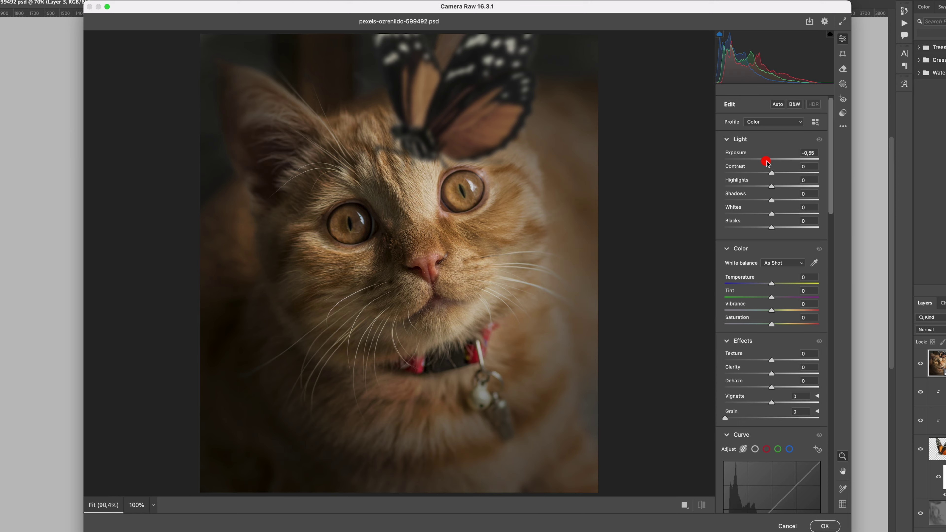
pyautogui.moveTo(766, 162); pyautogui.dragTo(764, 185)
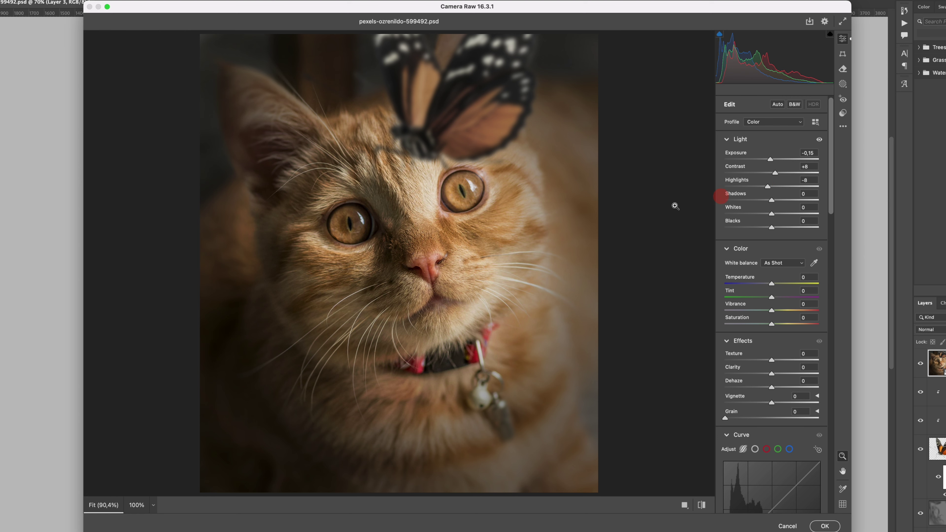
# Fine-tune the light sliders for shadows, whites and blacks, and set Clarity to +15
pyautogui.moveTo(772, 201)
pyautogui.mouseDown()
pyautogui.moveTo(789, 204)
pyautogui.moveTo(781, 215)
pyautogui.mouseUp()
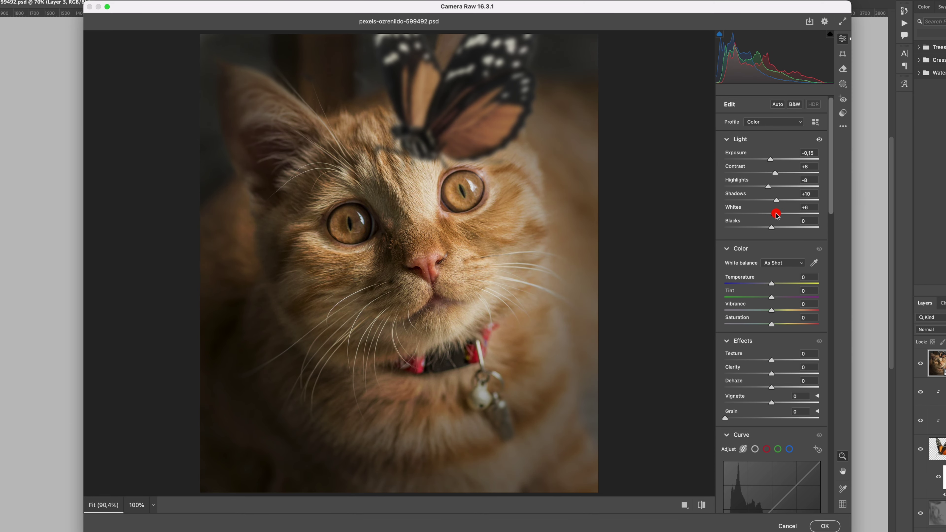
pyautogui.moveTo(771, 229); pyautogui.dragTo(778, 229)
pyautogui.moveTo(831, 191); pyautogui.dragTo(779, 235)
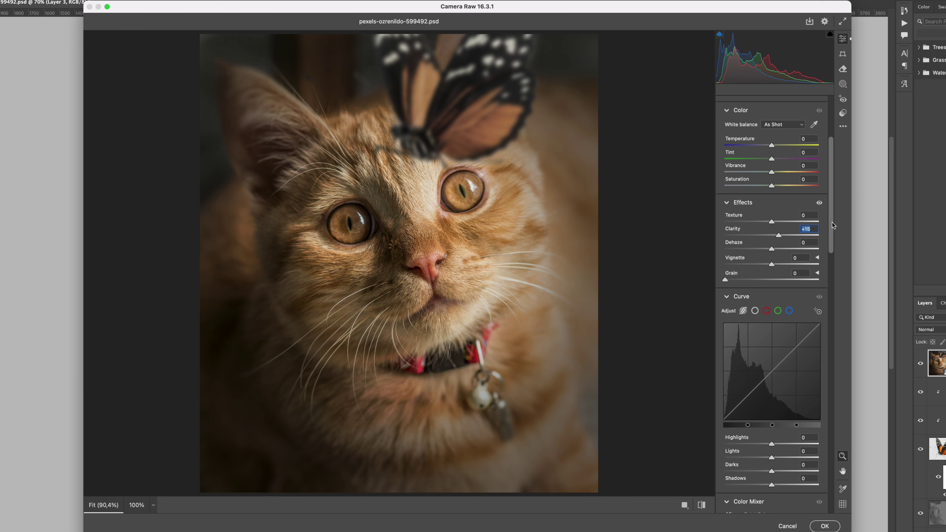
# Set the Camera Raw curve to Highlights +7, Lights +7, Darks -3 and Shadows +9, and apply the filter
pyautogui.moveTo(833, 225); pyautogui.dragTo(818, 282)
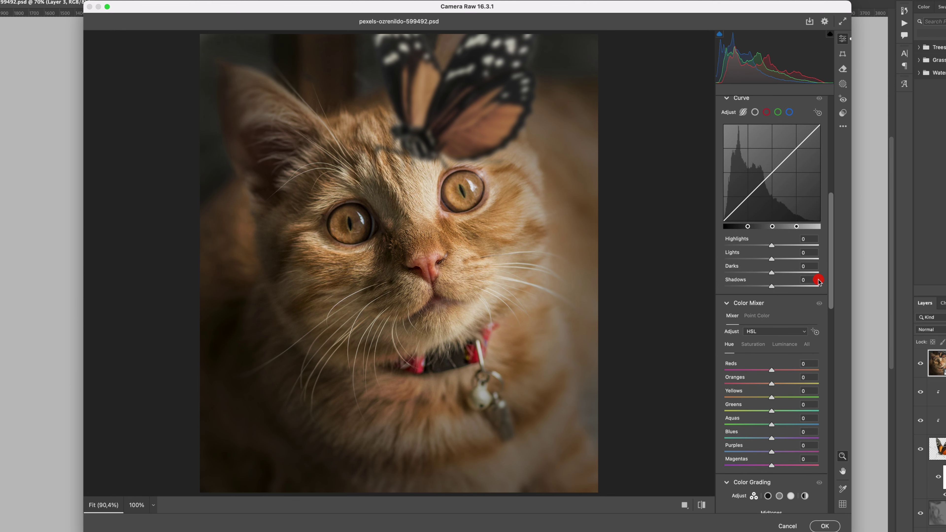
pyautogui.moveTo(783, 243); pyautogui.dragTo(777, 286)
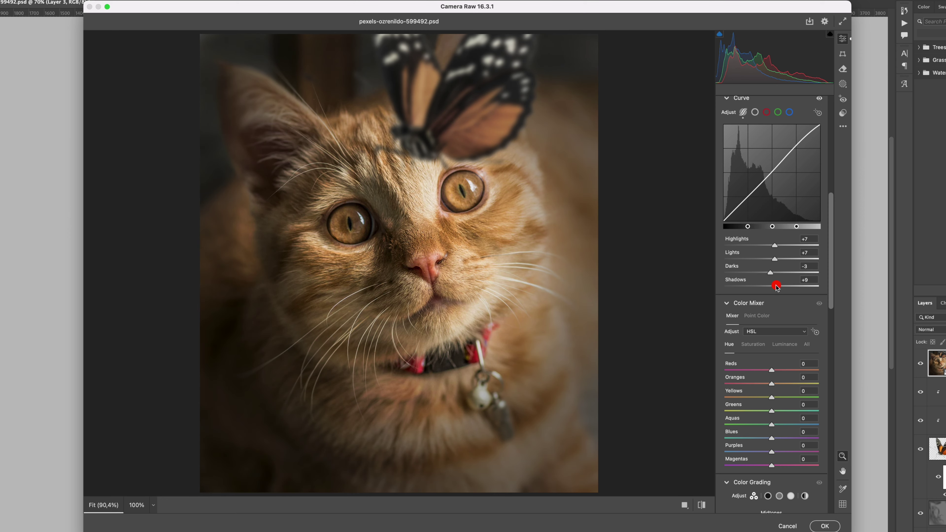
pyautogui.scroll(-20, 820, 269)
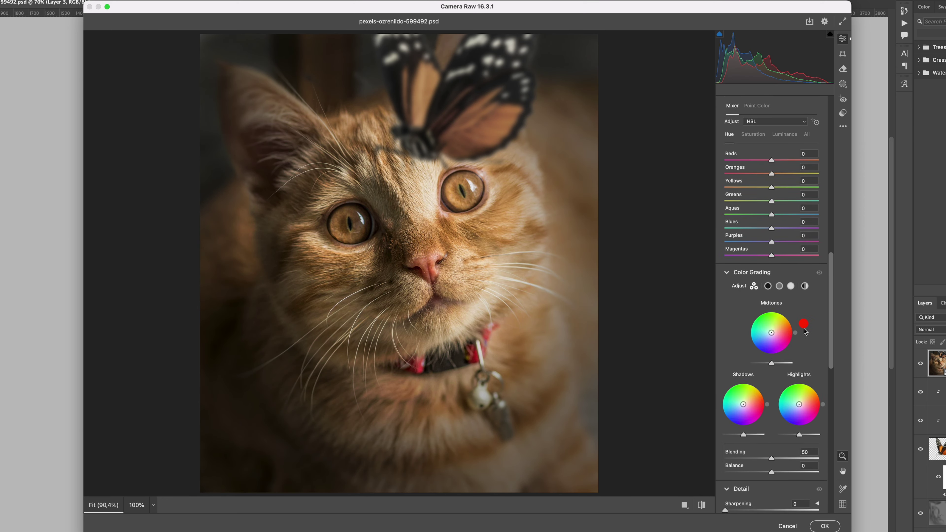
pyautogui.click(822, 525)
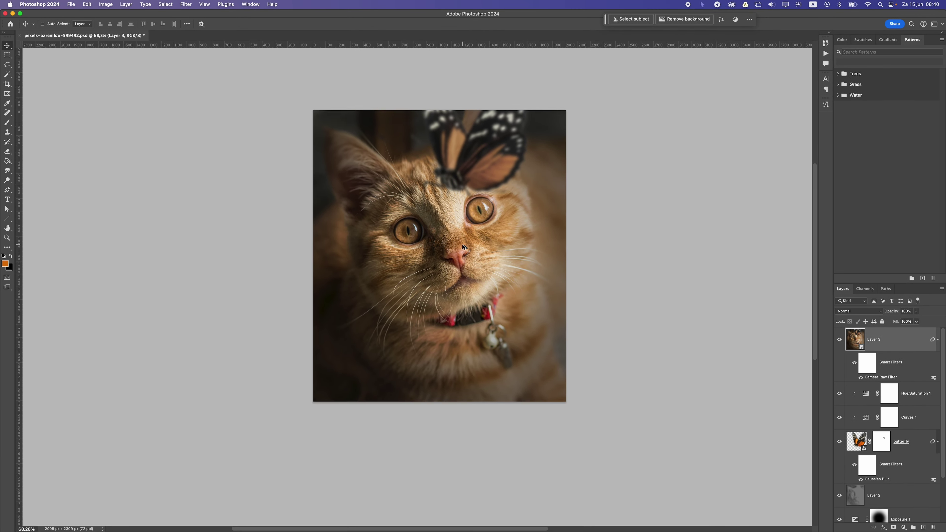
pyautogui.scroll(1, 463, 247)
pyautogui.click(840, 339)
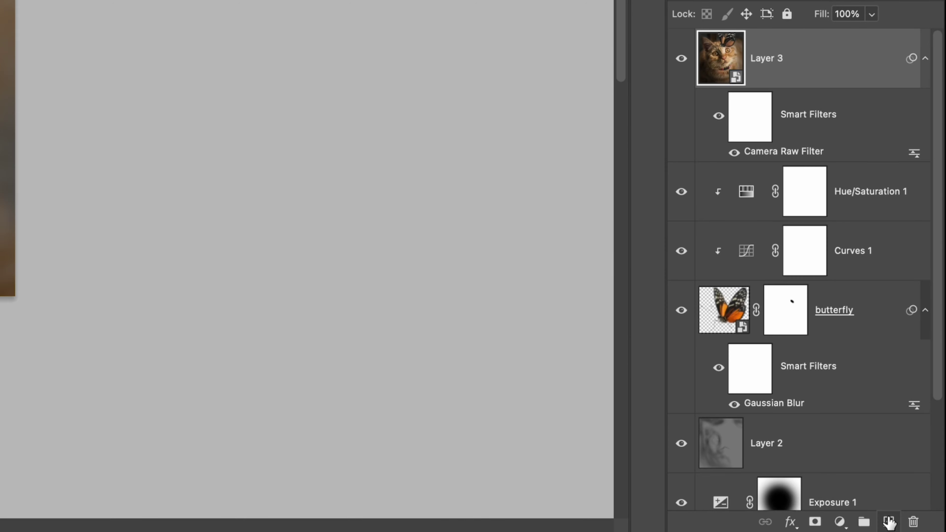
# Add a new top layer filled with 50% Gray and set its blending mode to Overlay
pyautogui.click(888, 522)
pyautogui.click(90, 4)
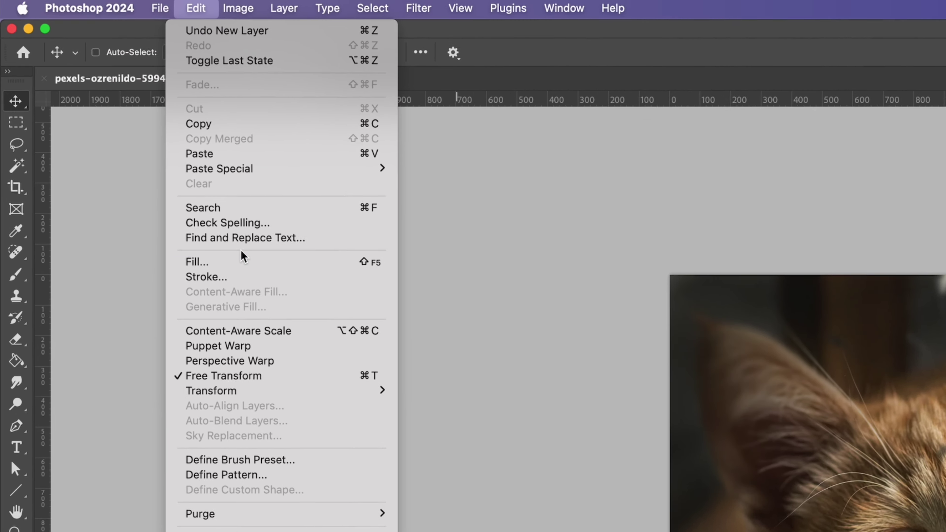
pyautogui.click(90, 120)
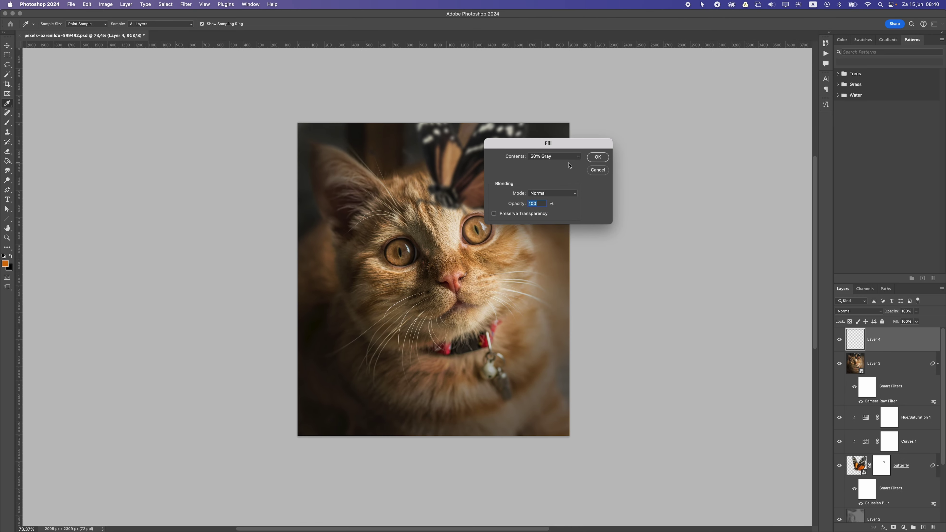
pyautogui.press('Return')
pyautogui.press('v')
pyautogui.click(849, 312)
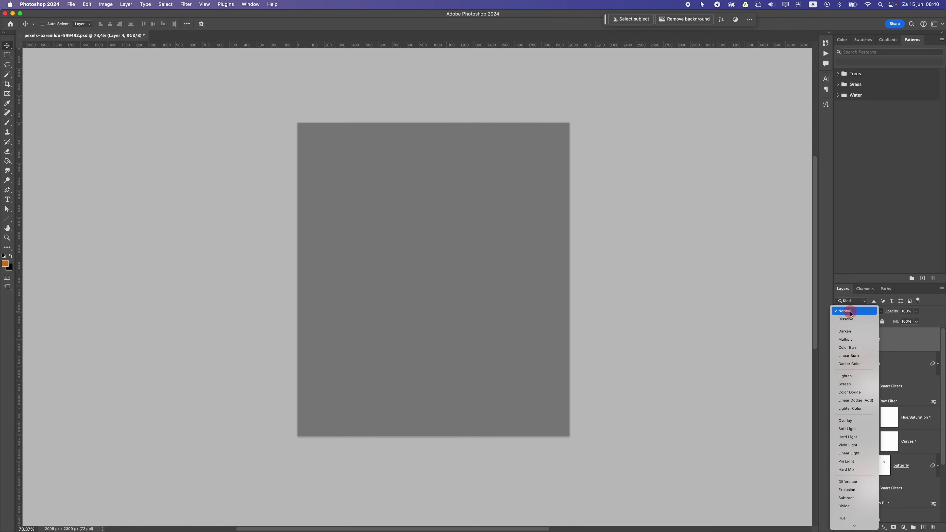
pyautogui.click(853, 420)
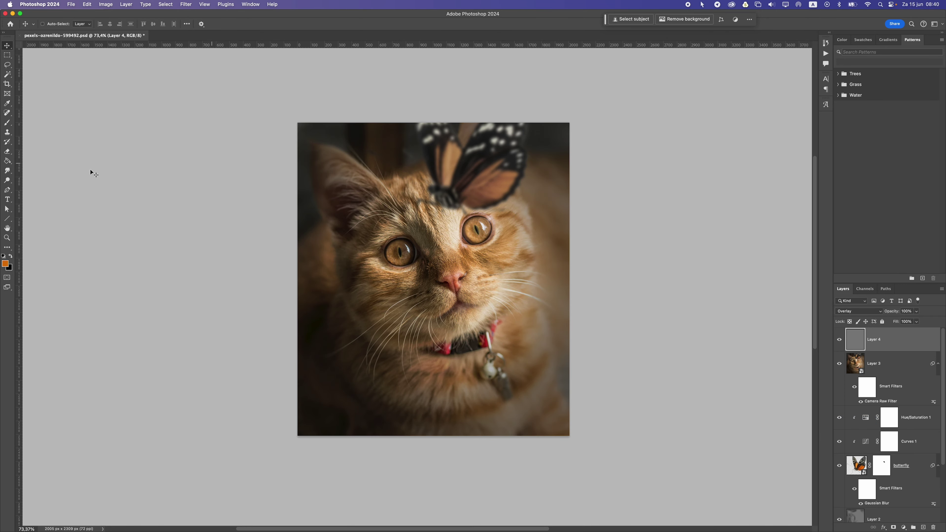
# Activate the Dodge tool and reduce its brush size to 90 for working on the cat's eyes
pyautogui.rightClick(7, 190)
pyautogui.rightClick(7, 180)
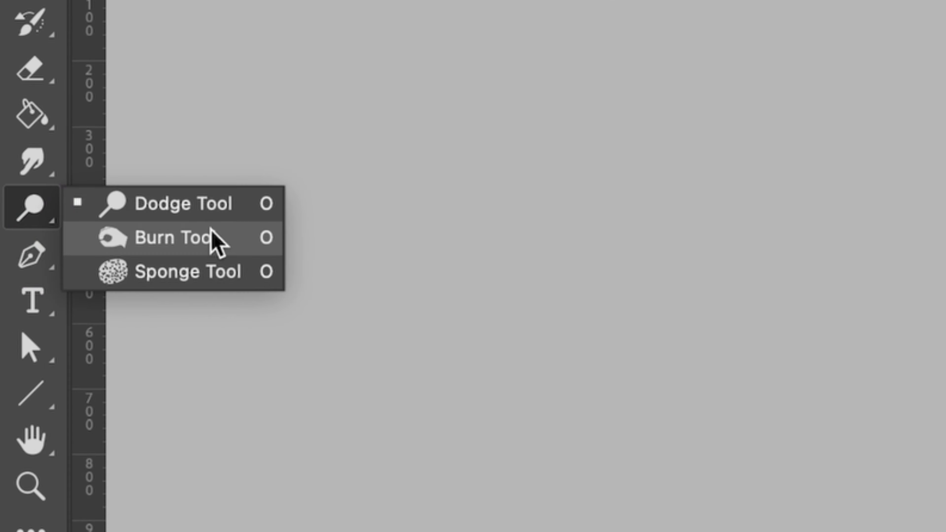
pyautogui.click(203, 204)
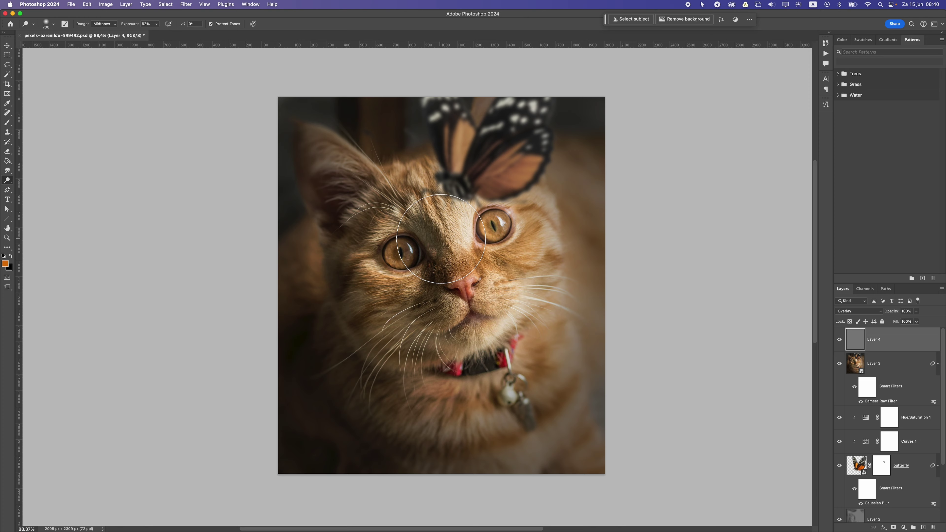
pyautogui.scroll(1, 441, 238)
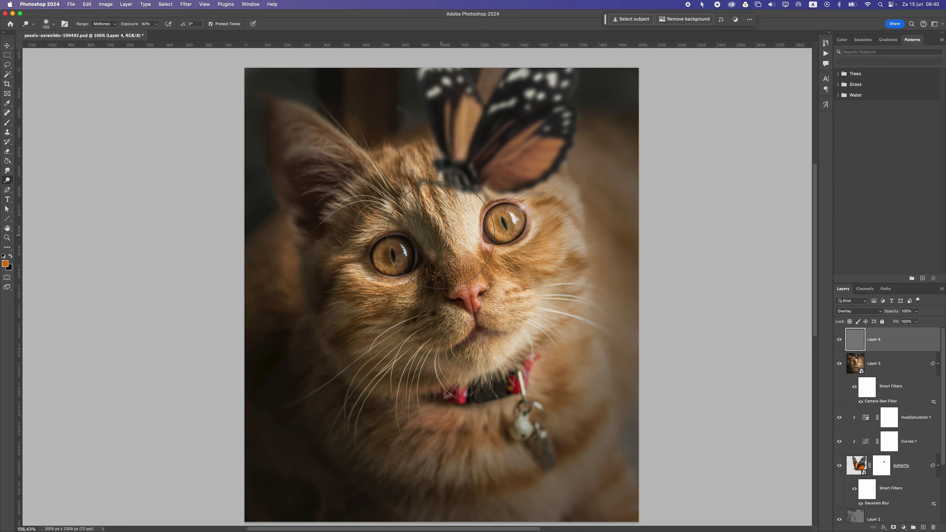
pyautogui.press('[')
pyautogui.press('[')
pyautogui.press('[')
pyautogui.press('[')
pyautogui.press('[')
pyautogui.press('[')
pyautogui.press('[')
pyautogui.press('[')
pyautogui.moveTo(505, 212)
pyautogui.mouseDown()
pyautogui.moveTo(501, 229)
pyautogui.moveTo(511, 229)
pyautogui.moveTo(509, 211)
pyautogui.mouseUp()
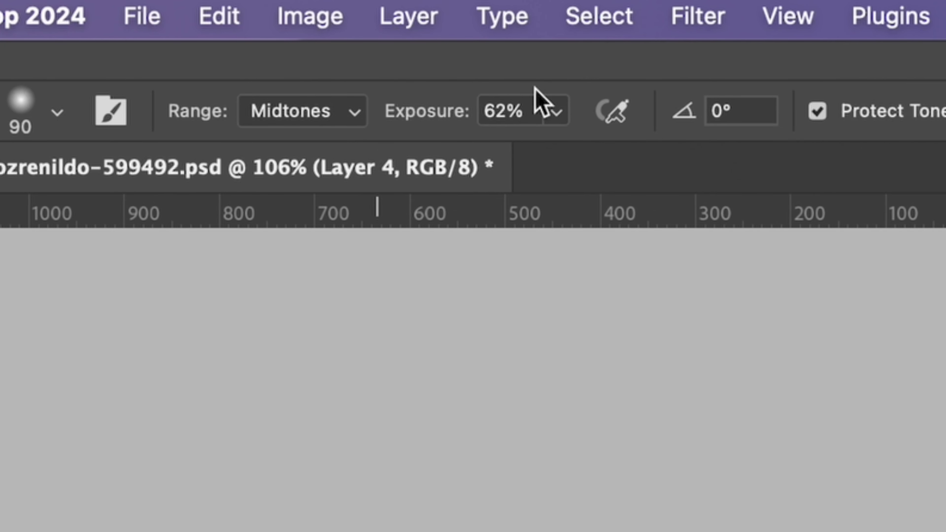
# Set the Dodge exposure to 45% and brighten the irises of both cat eyes on the gray Overlay layer
pyautogui.click(157, 24)
pyautogui.moveTo(546, 114); pyautogui.dragTo(528, 152)
pyautogui.click(523, 72)
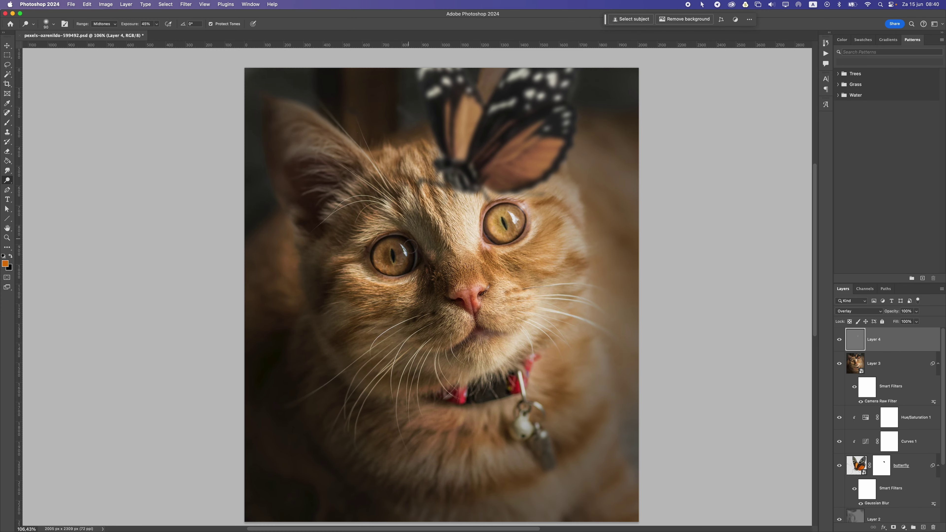
pyautogui.moveTo(411, 247)
pyautogui.mouseDown()
pyautogui.moveTo(386, 261)
pyautogui.moveTo(396, 244)
pyautogui.moveTo(398, 268)
pyautogui.moveTo(397, 245)
pyautogui.moveTo(381, 257)
pyautogui.moveTo(405, 256)
pyautogui.mouseUp()
pyautogui.moveTo(496, 228)
pyautogui.mouseDown()
pyautogui.moveTo(506, 211)
pyautogui.moveTo(496, 211)
pyautogui.moveTo(516, 221)
pyautogui.moveTo(512, 228)
pyautogui.moveTo(494, 220)
pyautogui.moveTo(508, 236)
pyautogui.mouseUp()
pyautogui.moveTo(391, 261)
pyautogui.mouseDown()
pyautogui.moveTo(416, 255)
pyautogui.moveTo(400, 245)
pyautogui.moveTo(387, 265)
pyautogui.moveTo(400, 245)
pyautogui.mouseUp()
pyautogui.scroll(-5, 414, 248)
pyautogui.scroll(5, 425, 252)
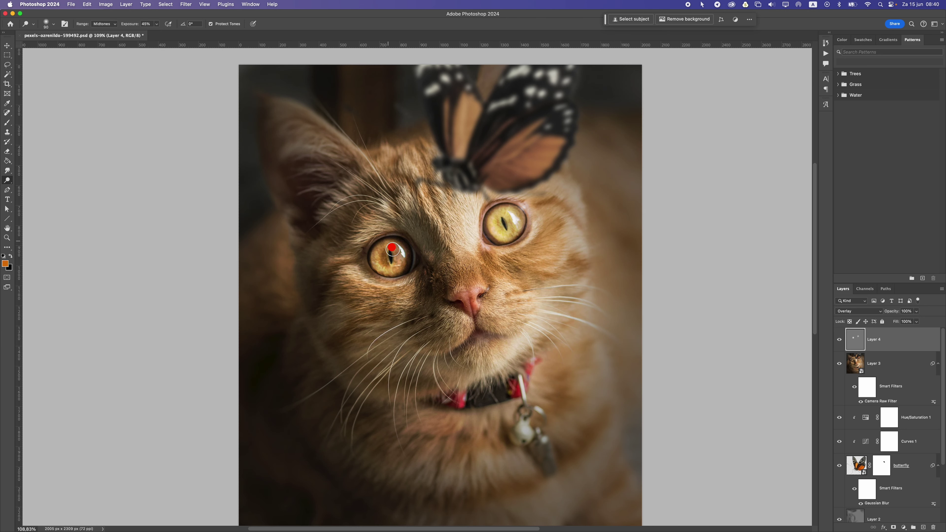
pyautogui.moveTo(493, 236); pyautogui.dragTo(495, 237)
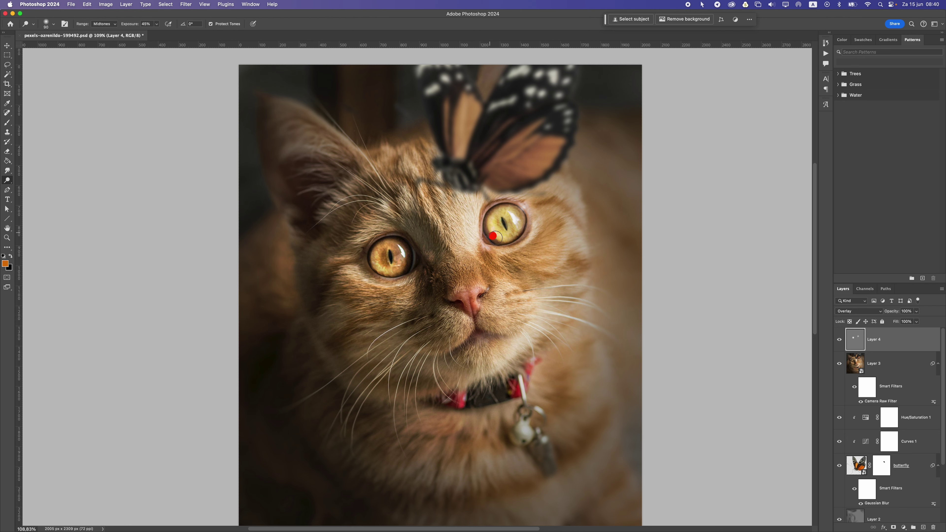
# Dodge further highlights into both irises to even out the glow of the cat's eyes
pyautogui.scroll(-5, 428, 282)
pyautogui.scroll(5, 427, 282)
pyautogui.moveTo(427, 263)
pyautogui.mouseDown()
pyautogui.moveTo(406, 271)
pyautogui.moveTo(427, 283)
pyautogui.mouseUp()
pyautogui.scroll(-5, 424, 270)
pyautogui.scroll(5, 424, 270)
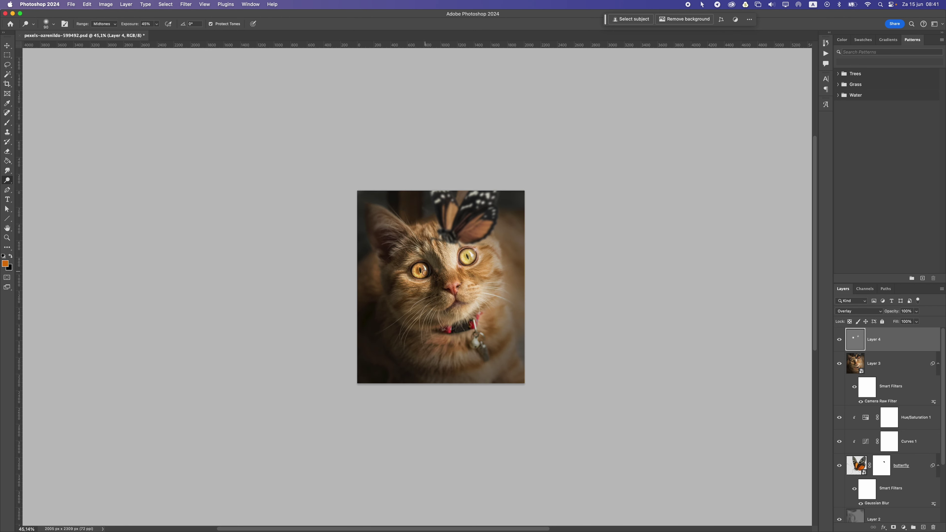
pyautogui.moveTo(423, 267)
pyautogui.mouseDown()
pyautogui.moveTo(411, 261)
pyautogui.moveTo(421, 259)
pyautogui.mouseUp()
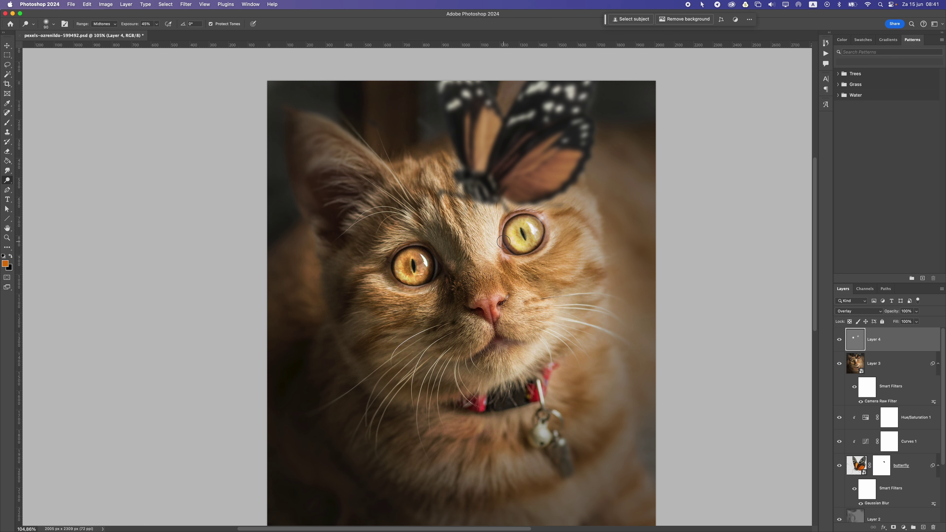
pyautogui.moveTo(513, 241); pyautogui.dragTo(517, 236)
pyautogui.scroll(-3, 492, 265)
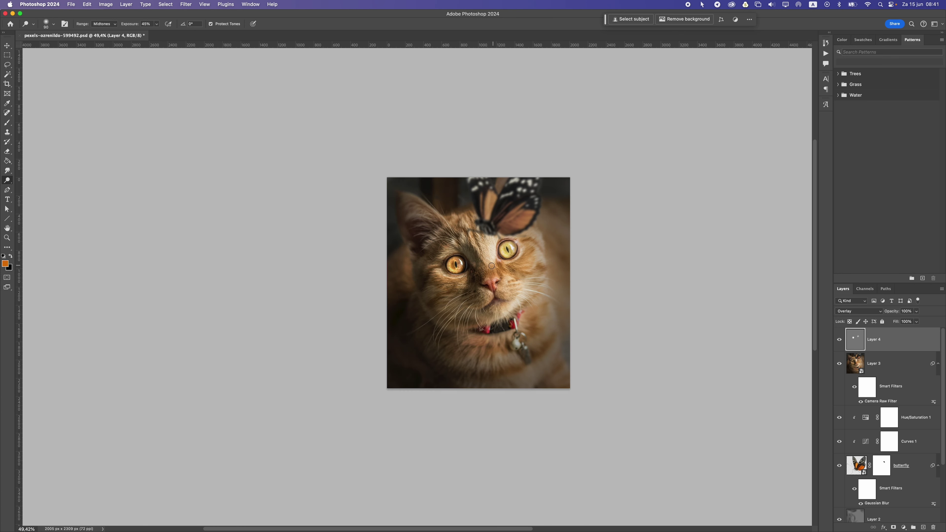
# Lower the dodging layer's opacity to 82% and compare the image with the layer hidden and shown
pyautogui.click(838, 341)
pyautogui.click(838, 341)
pyautogui.click(917, 312)
pyautogui.moveTo(918, 321); pyautogui.dragTo(910, 321)
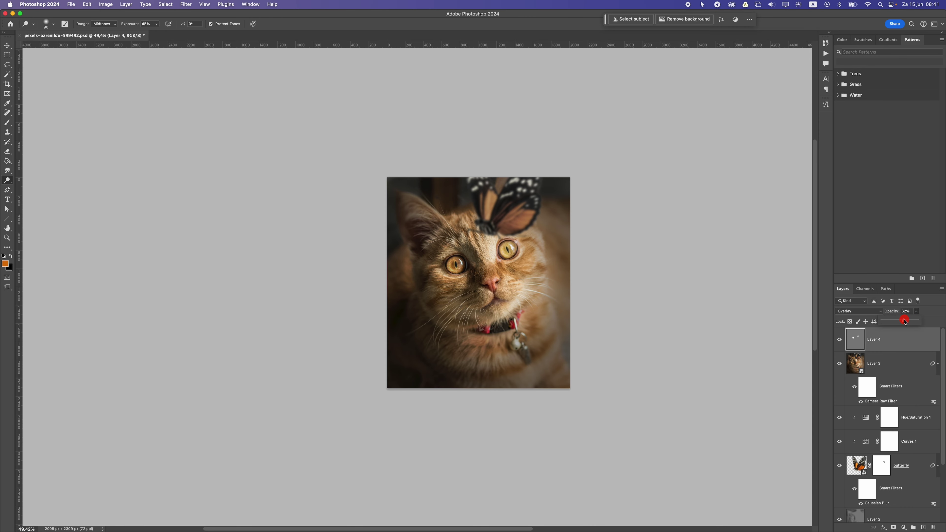
pyautogui.scroll(1, 540, 303)
pyautogui.click(840, 340)
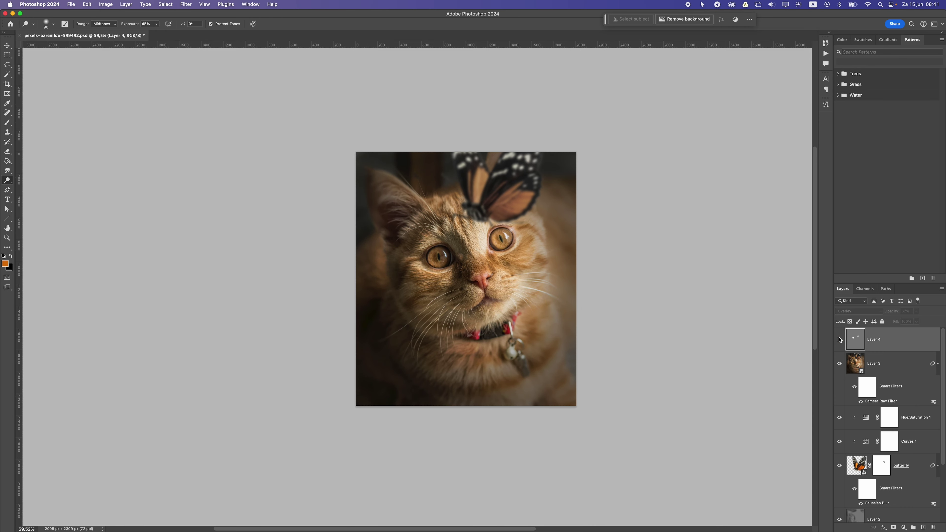
pyautogui.click(840, 339)
pyautogui.scroll(-5, 436, 256)
pyautogui.scroll(5, 436, 255)
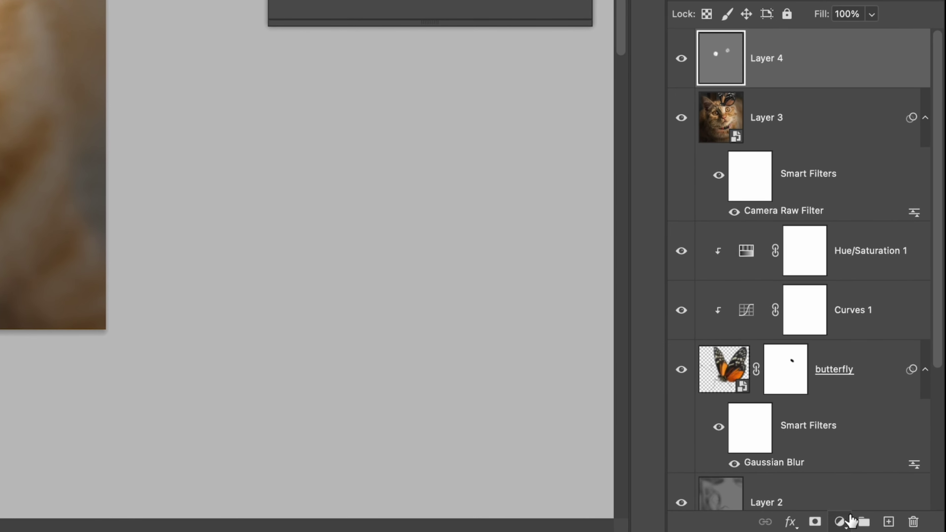
# Add a Color Balance adjustment layer on top with midtones at Cyan/Red -2, Magenta/Green -3 and Yellow/Blue +13
pyautogui.click(851, 519)
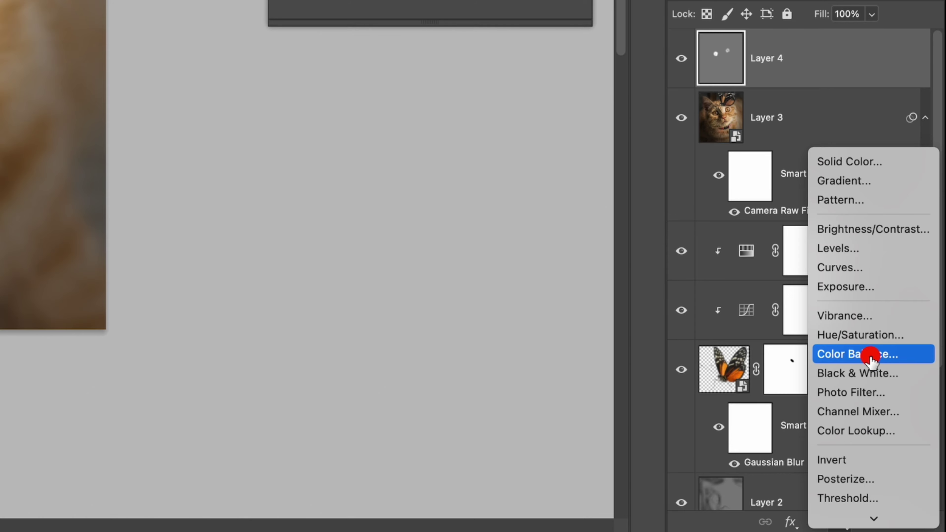
pyautogui.click(822, 353)
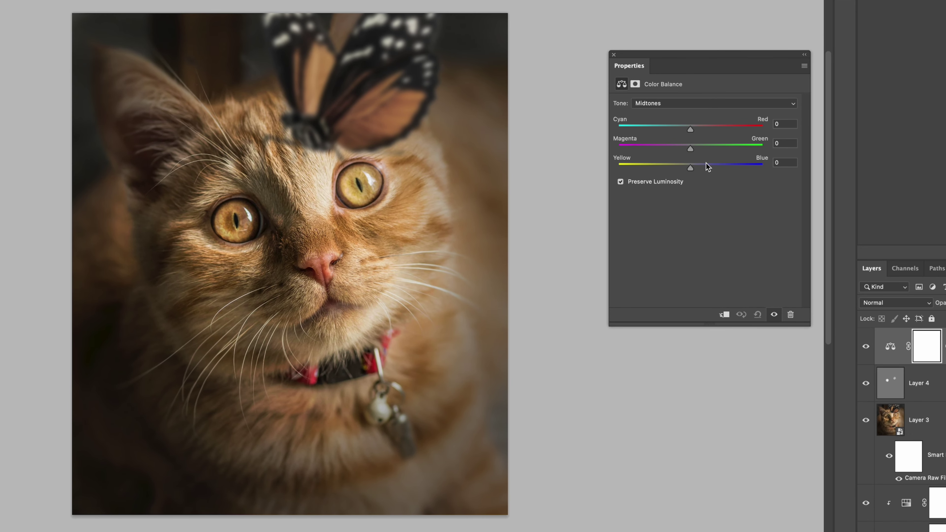
pyautogui.moveTo(692, 167); pyautogui.dragTo(696, 168)
pyautogui.moveTo(690, 130); pyautogui.dragTo(686, 131)
pyautogui.moveTo(690, 147); pyautogui.dragTo(687, 147)
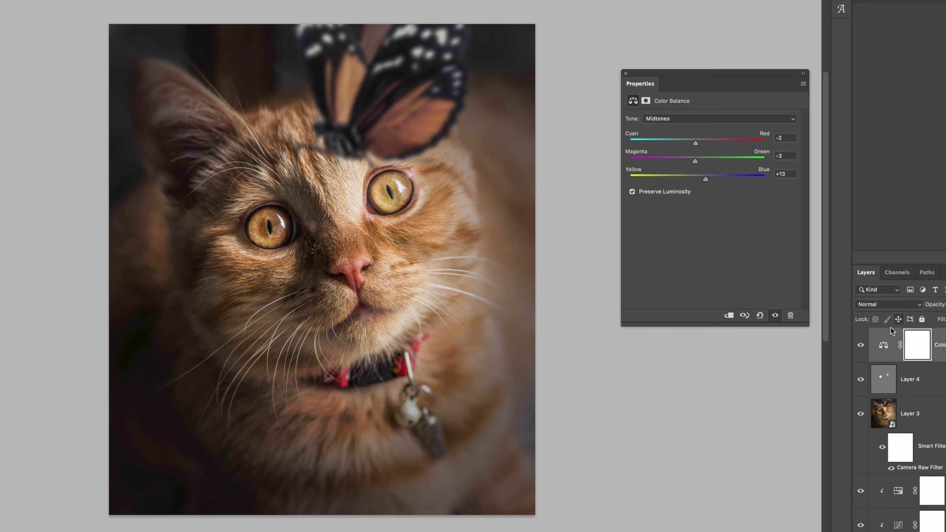
# Compare the whole portrait with the Color Balance adjustment hidden and shown
pyautogui.click(865, 347)
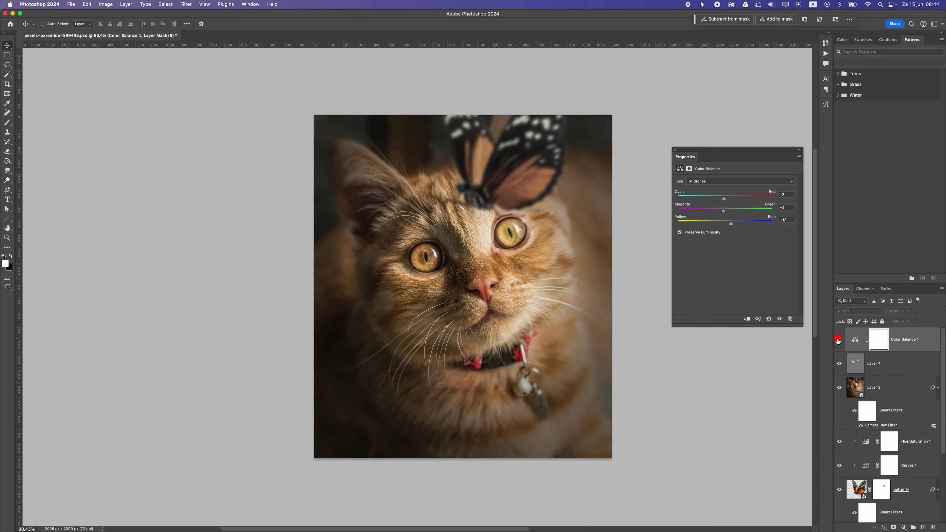
pyautogui.click(838, 339)
pyautogui.scroll(-1, 486, 242)
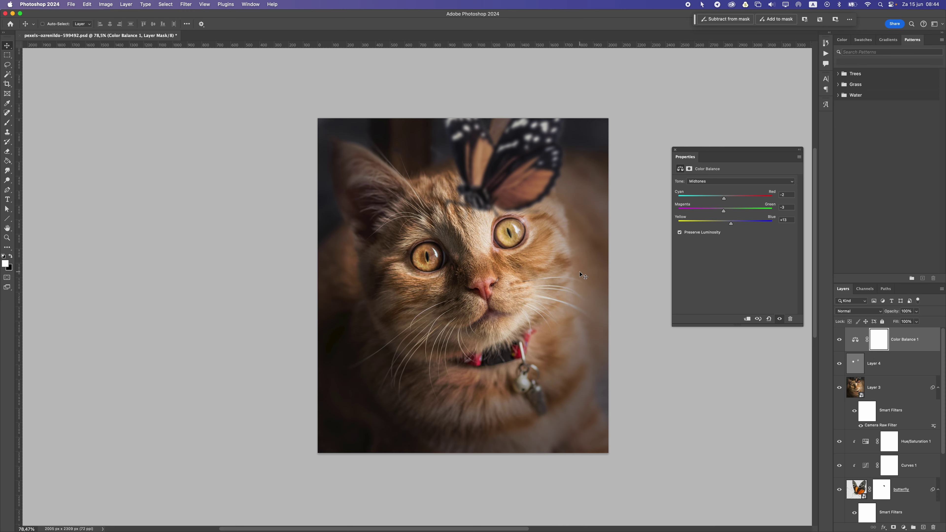